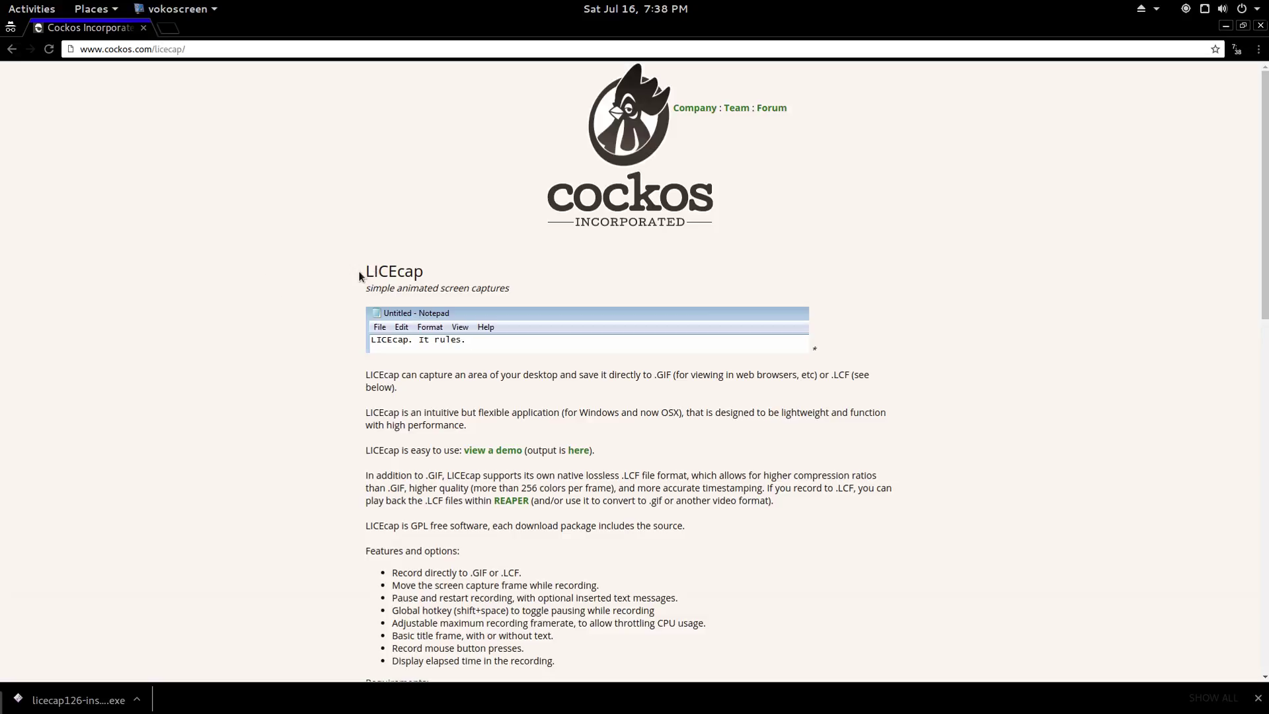
# - Scroll the cockos.com LICEcap page down to its Download section
pyautogui.moveTo(363, 272); pyautogui.dragTo(425, 274)
pyautogui.click(314, 238)
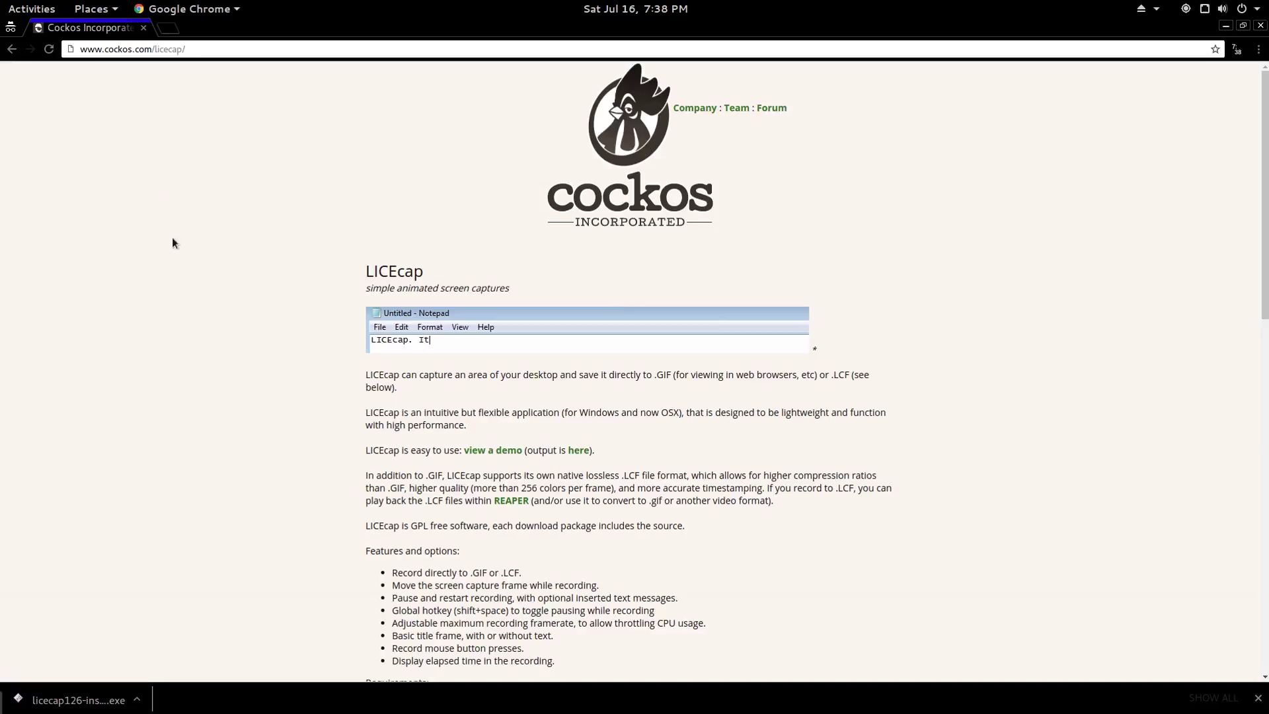
pyautogui.scroll(-1, 191, 338)
pyautogui.scroll(-1, 192, 332)
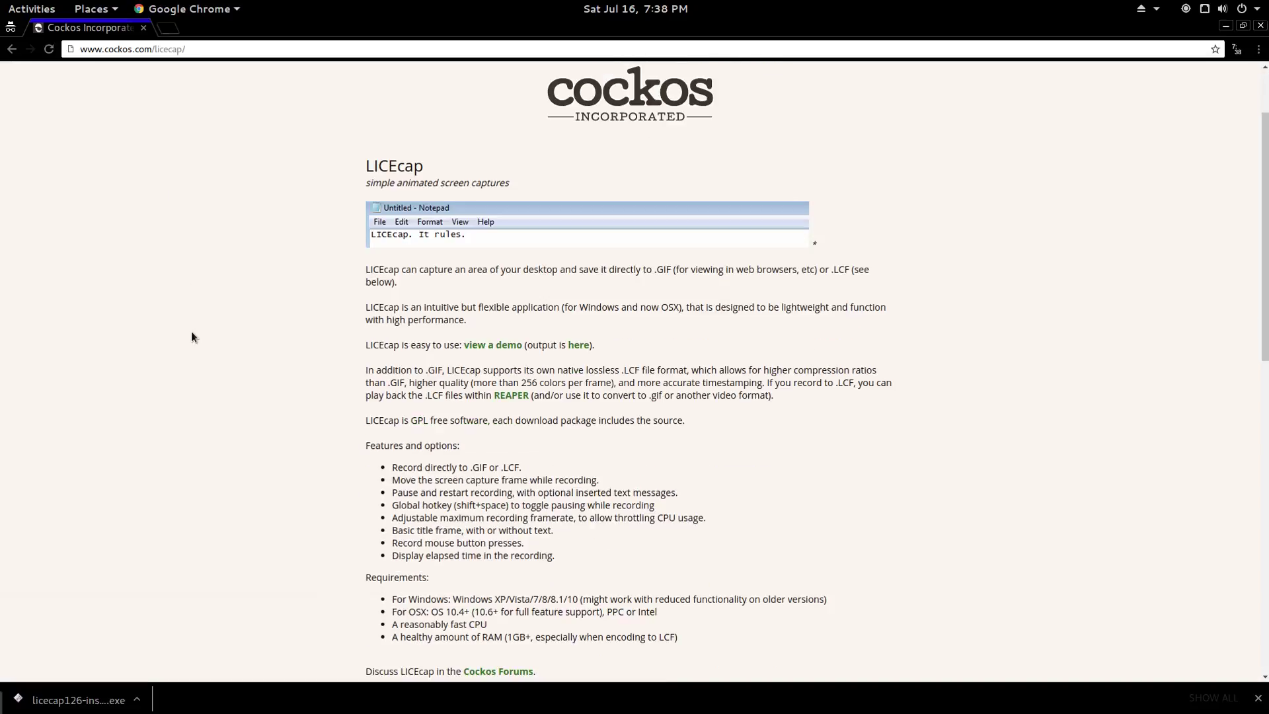
pyautogui.scroll(2, 192, 331)
pyautogui.scroll(-2, 191, 331)
pyautogui.scroll(-4, 191, 330)
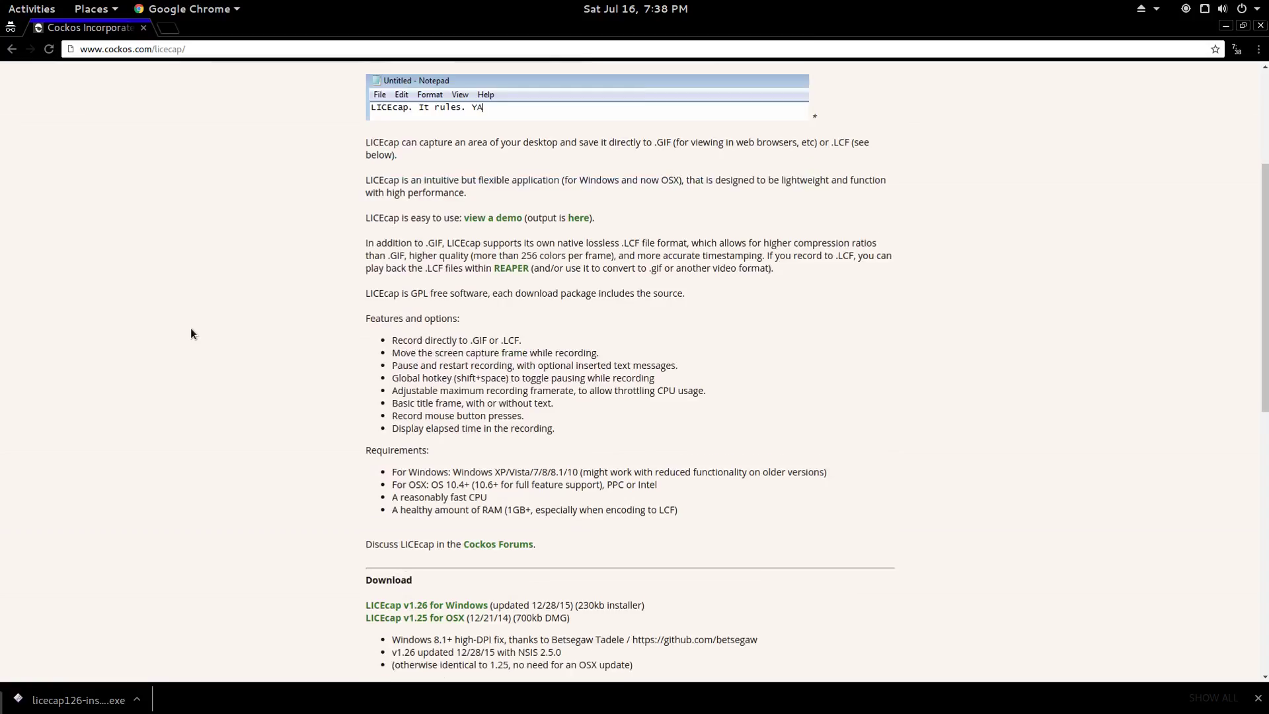
pyautogui.scroll(-4, 192, 325)
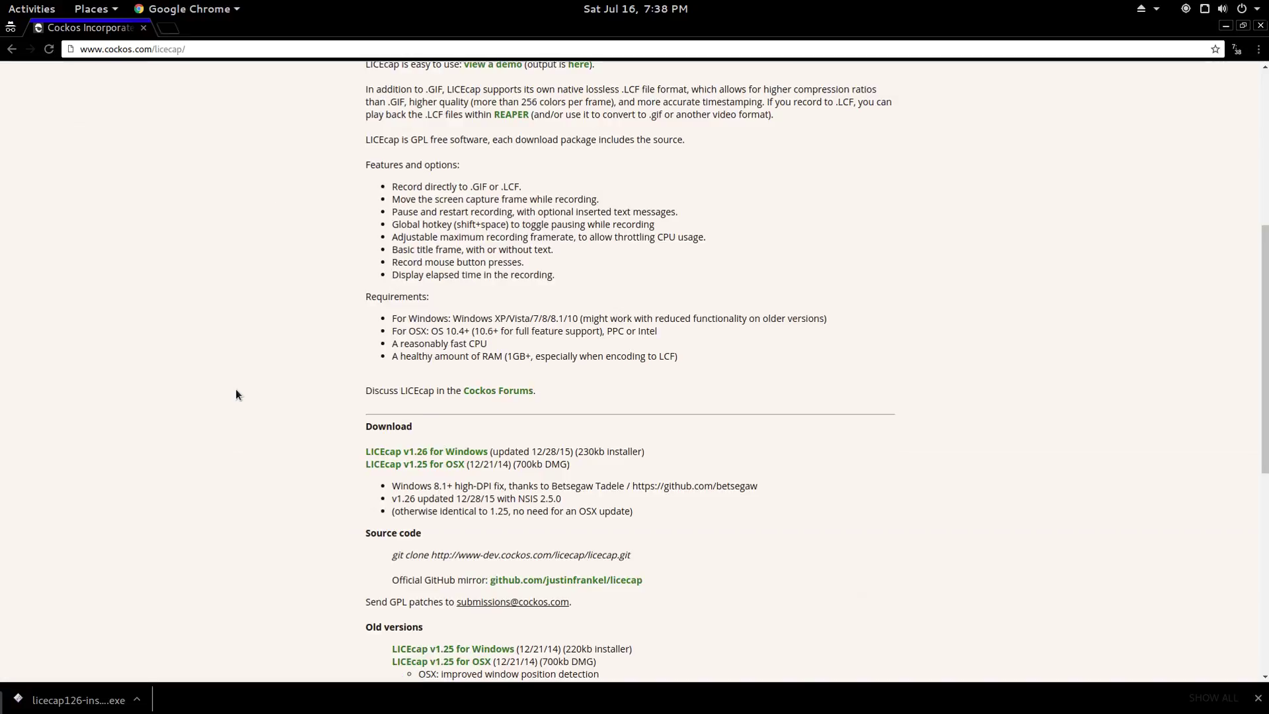
# - Switch to PlayOnLinux, move it upper left, and begin installing a non-listed program
pyautogui.press('super')
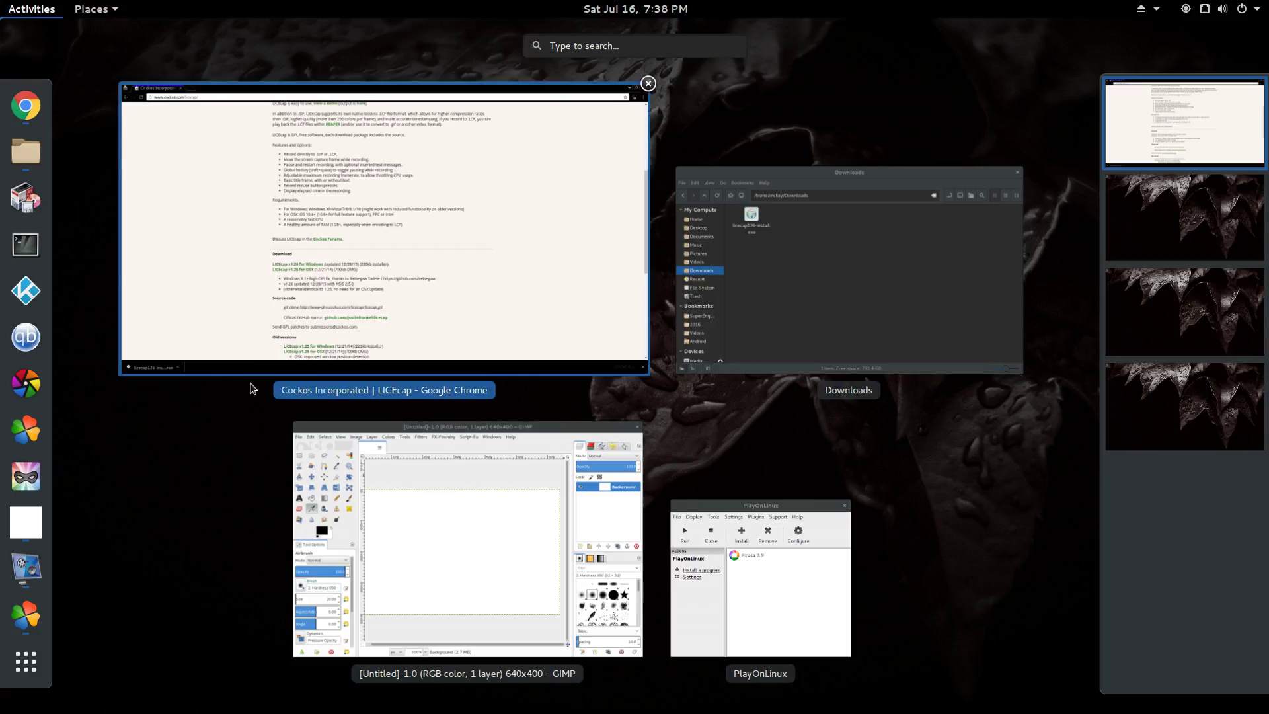
pyautogui.click(764, 576)
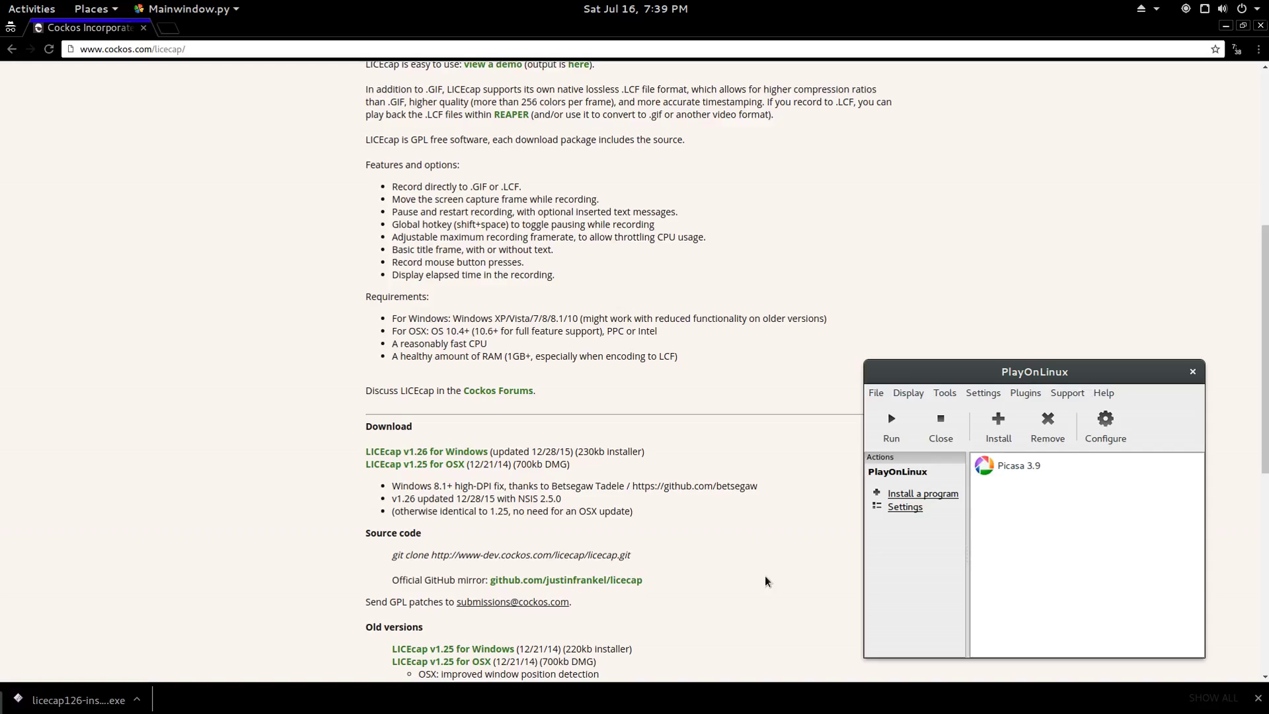
pyautogui.moveTo(1013, 369); pyautogui.dragTo(294, 186)
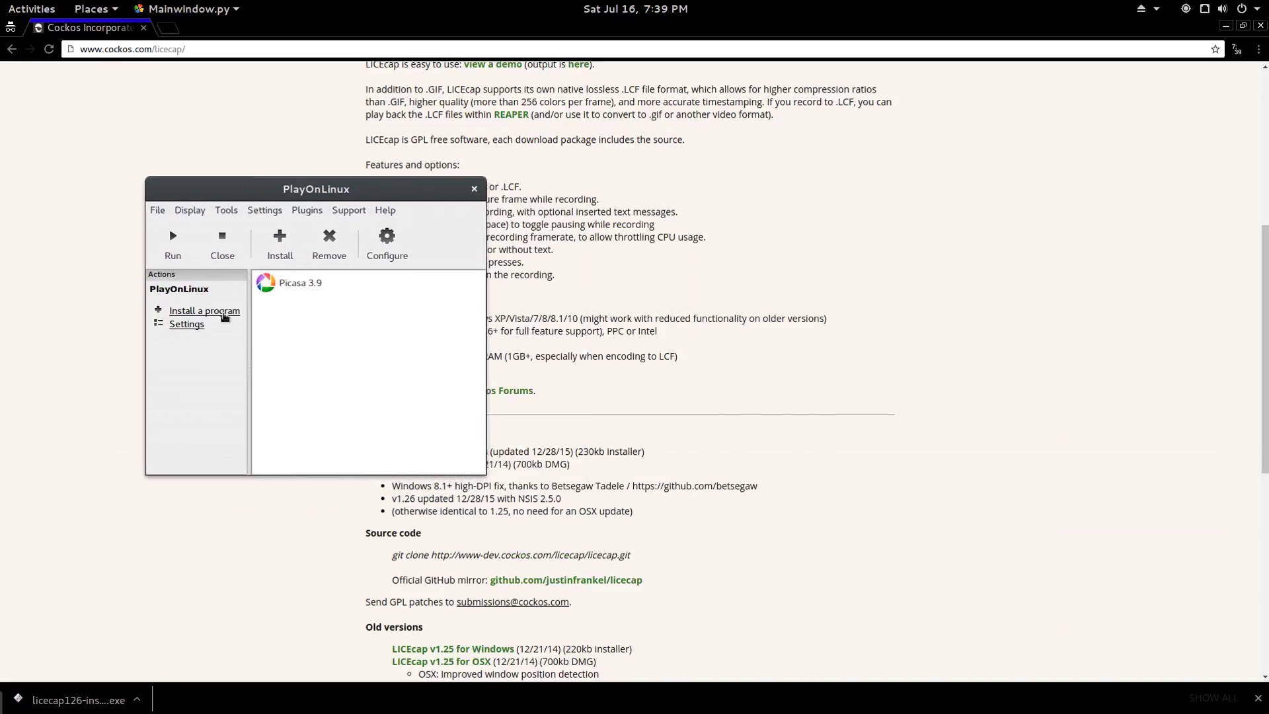
pyautogui.click(223, 316)
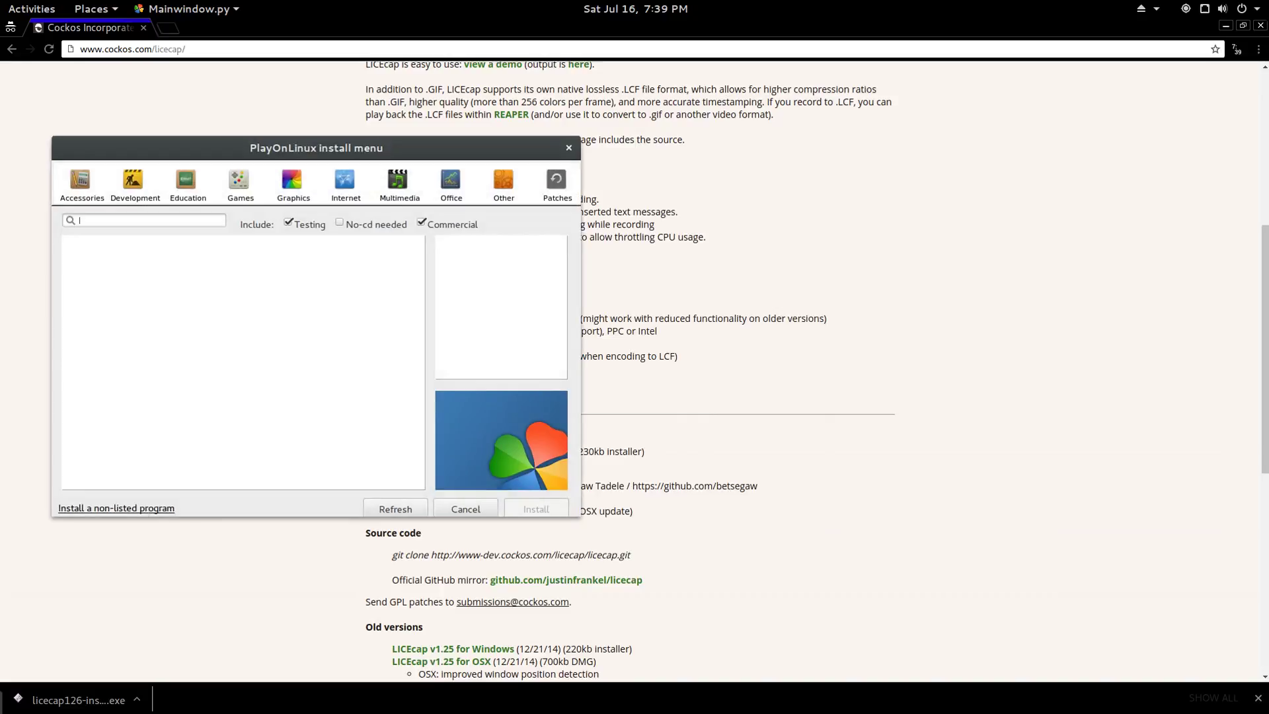
pyautogui.click(142, 508)
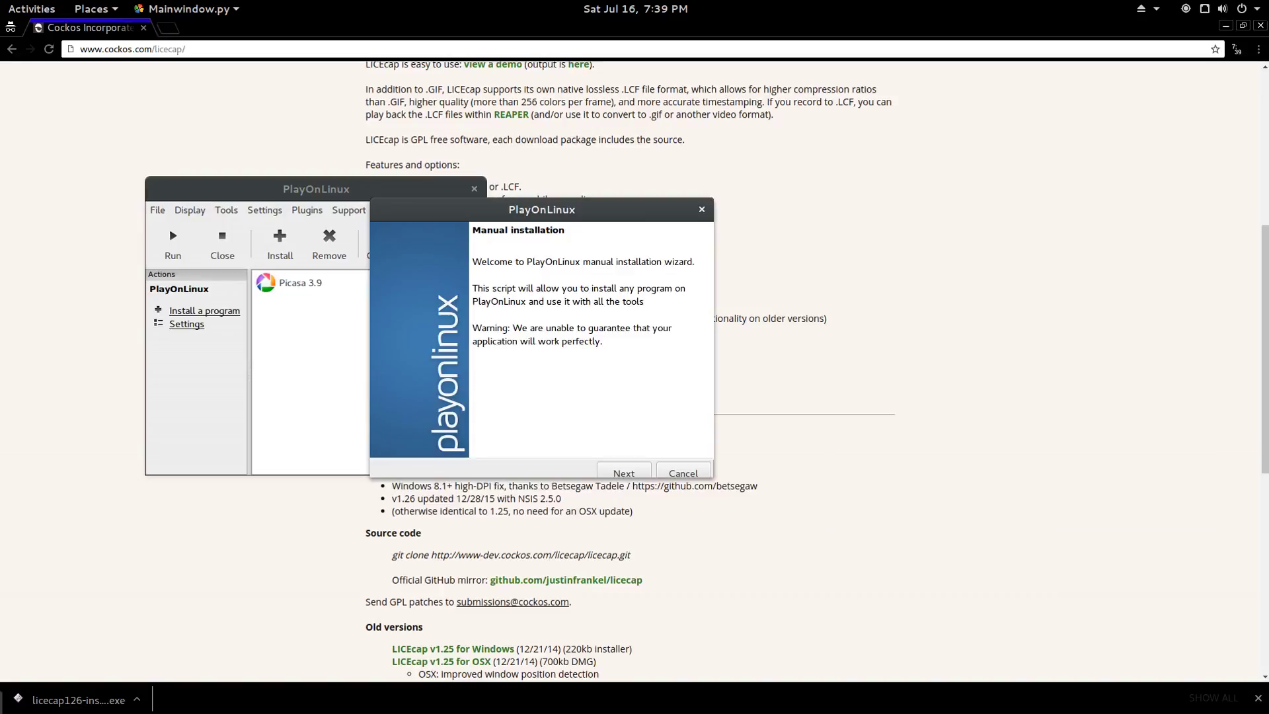
# - Create a new virtual drive named 'LICEcap', skipping extra options and choosing 32 bits
pyautogui.press('Return')
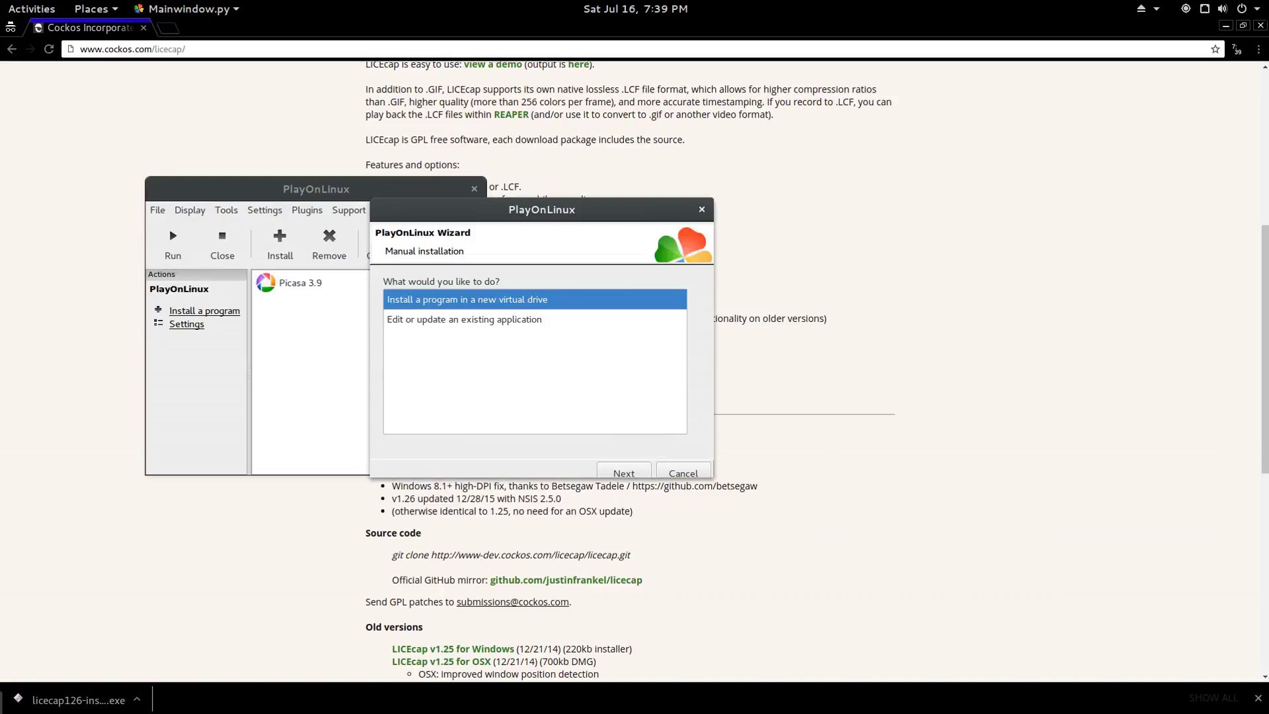
pyautogui.click(623, 471)
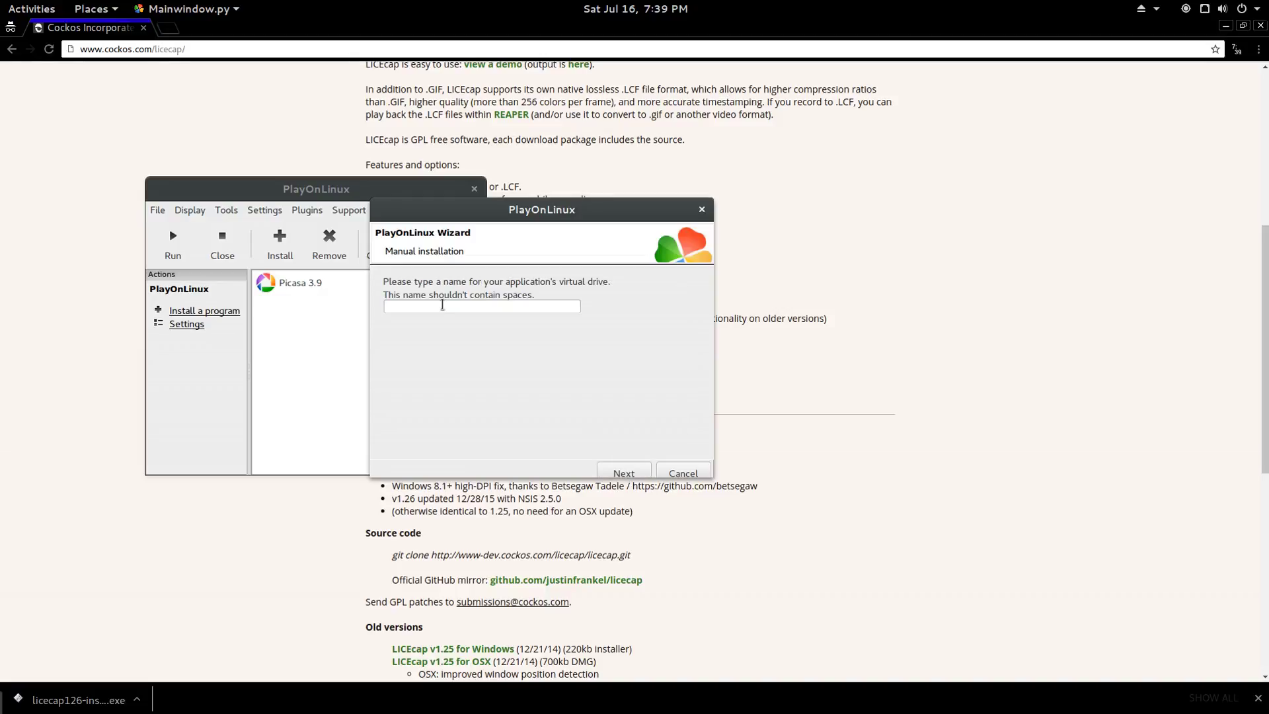
pyautogui.click(441, 307)
pyautogui.write('LICE')
pyautogui.write('cap')
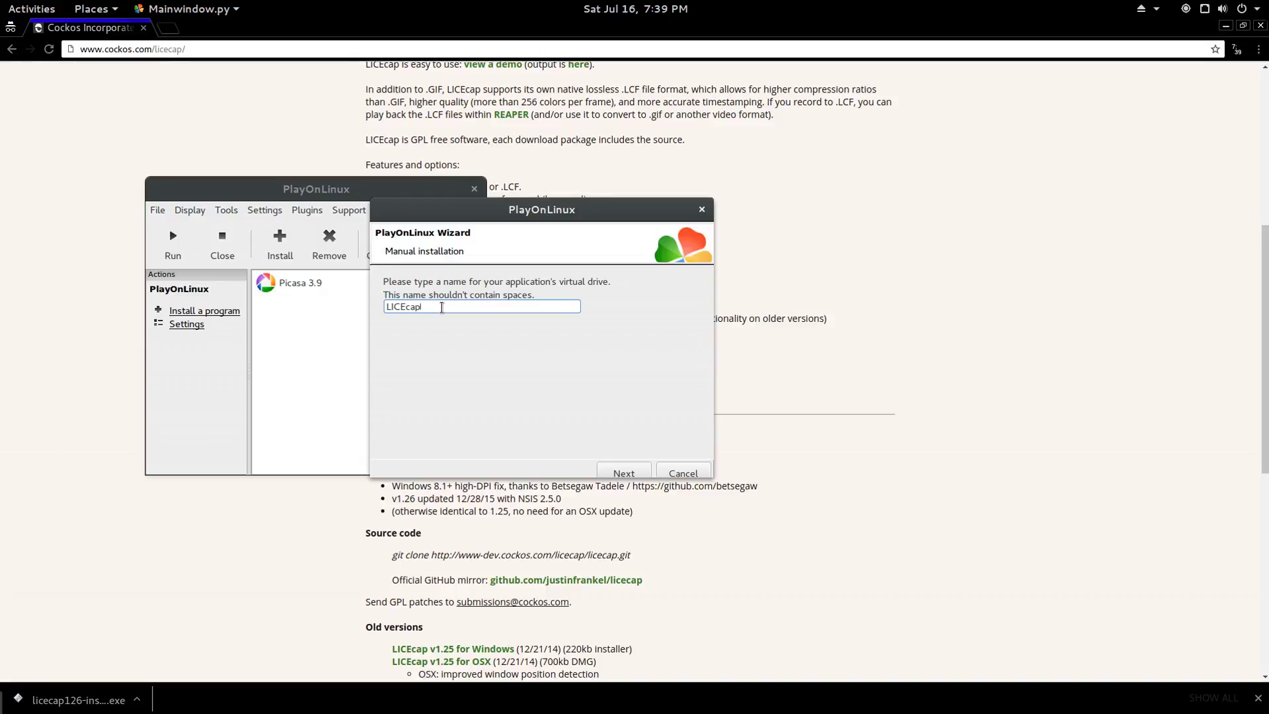
pyautogui.click(624, 473)
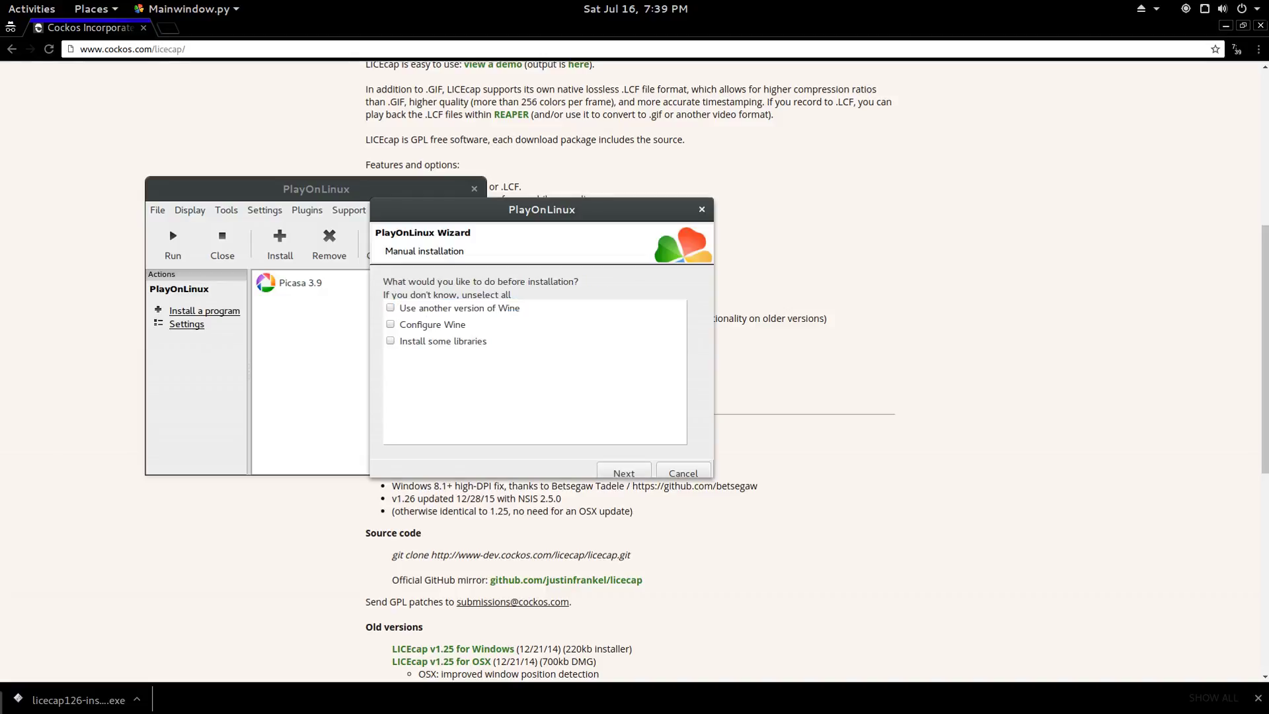
pyautogui.click(624, 473)
pyautogui.click(624, 473)
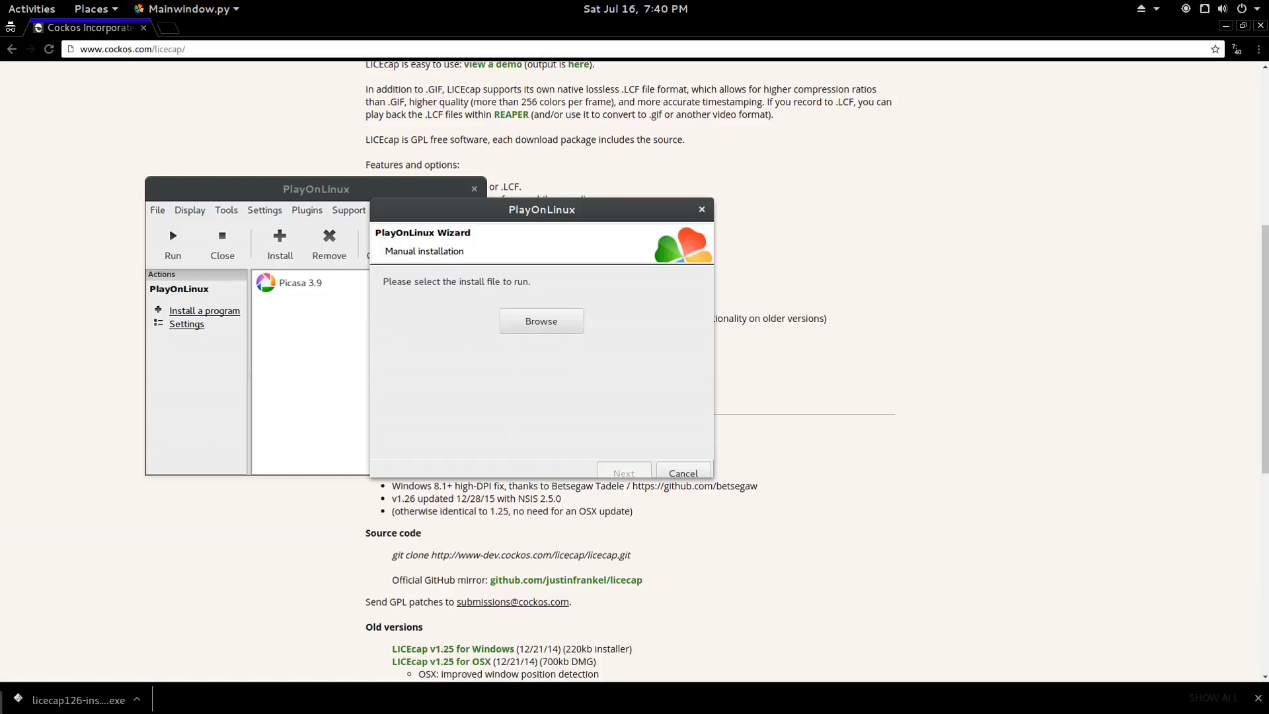
# - Pick licecap126-install.exe from Downloads as the installer and run it
pyautogui.click(541, 321)
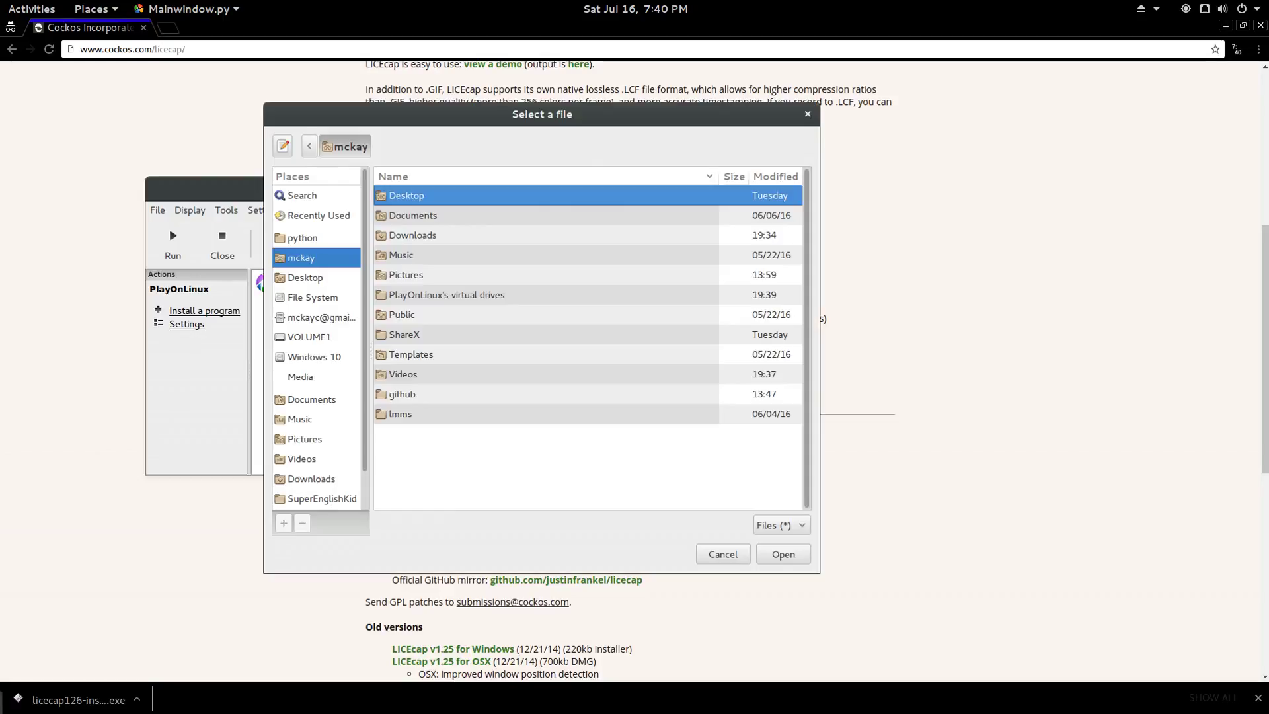
pyautogui.press('Down')
pyautogui.press('Down')
pyautogui.press('Return')
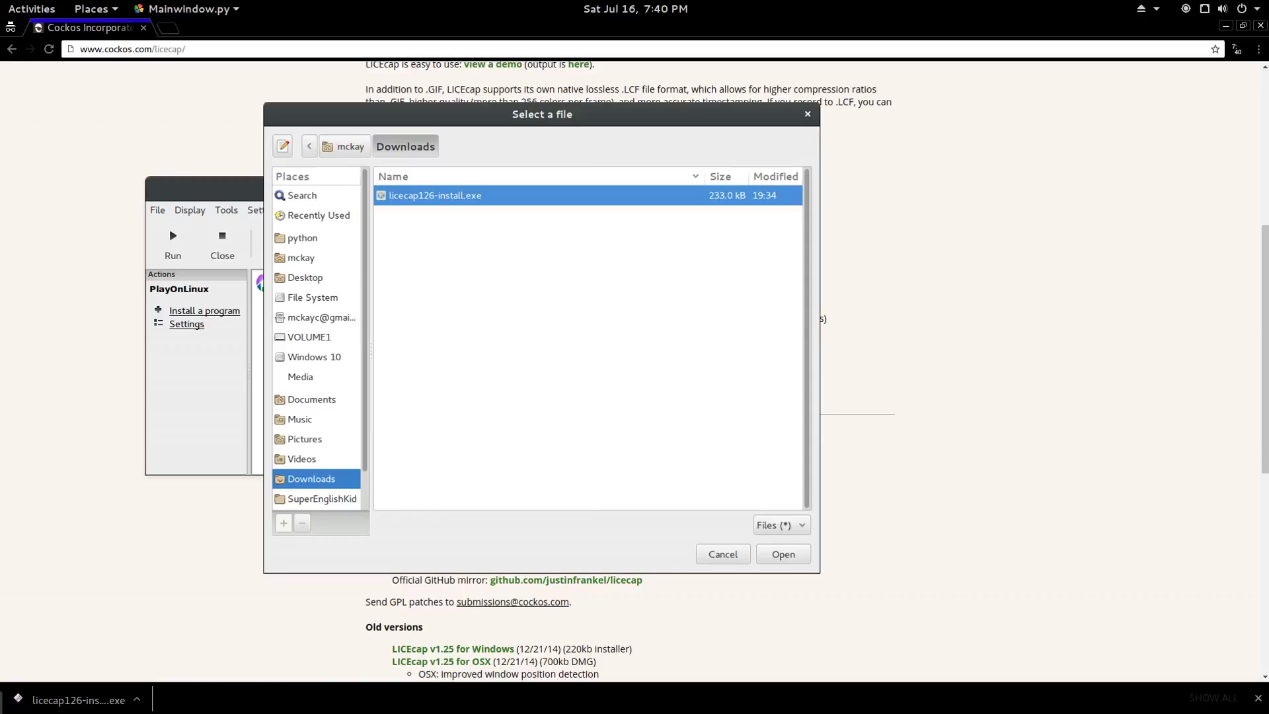
pyautogui.press('Return')
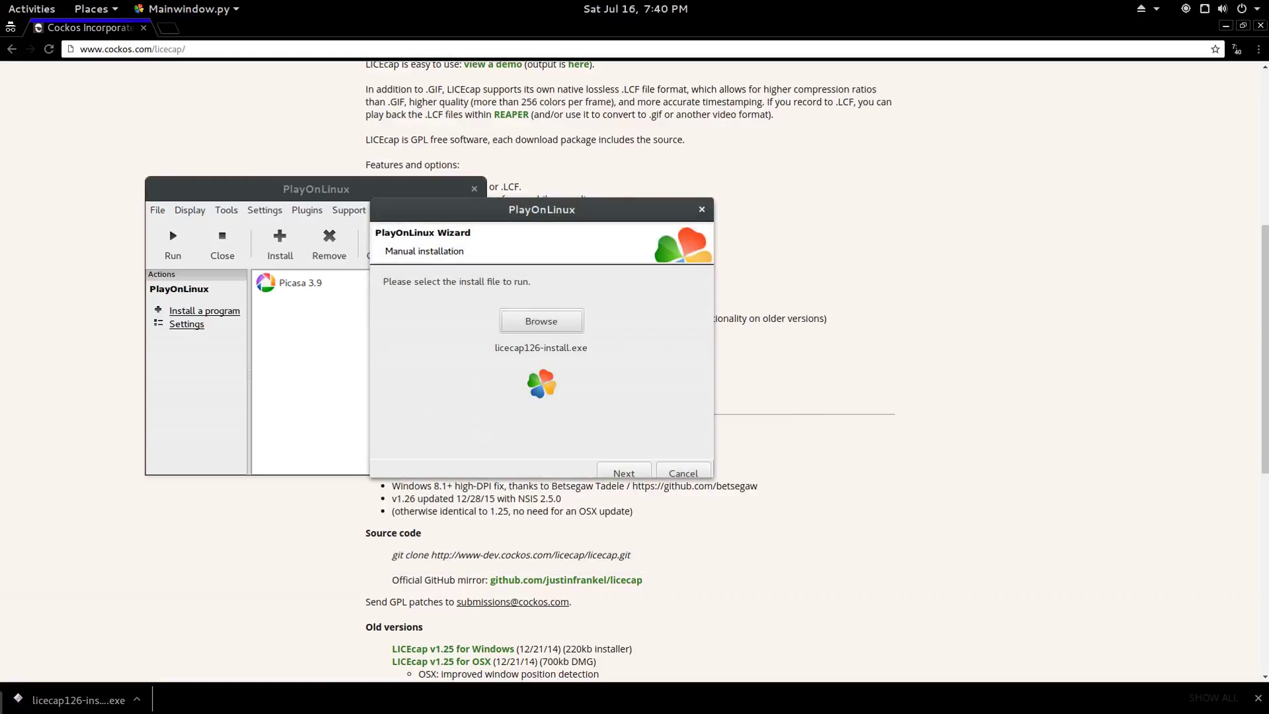
pyautogui.press('Return')
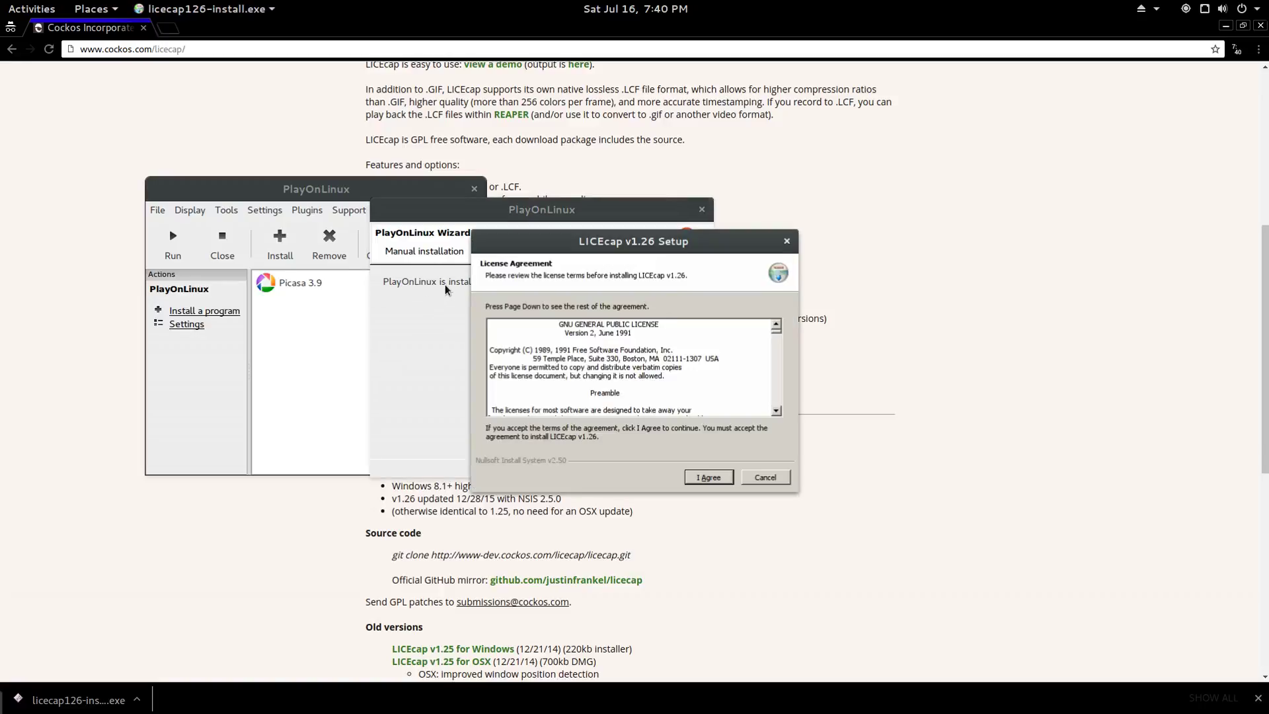
# - Accept the license and install LICEcap without a Desktop Icon or Start Menu Shortcuts
pyautogui.click(708, 478)
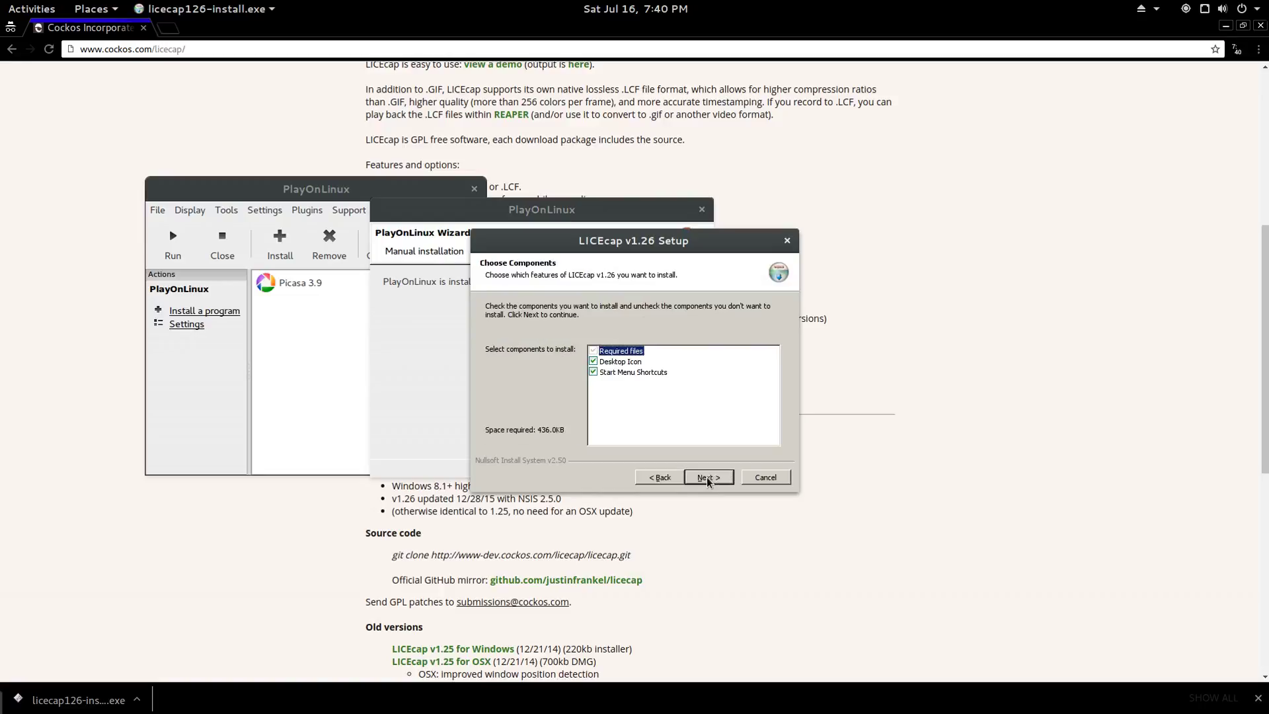
pyautogui.click(593, 362)
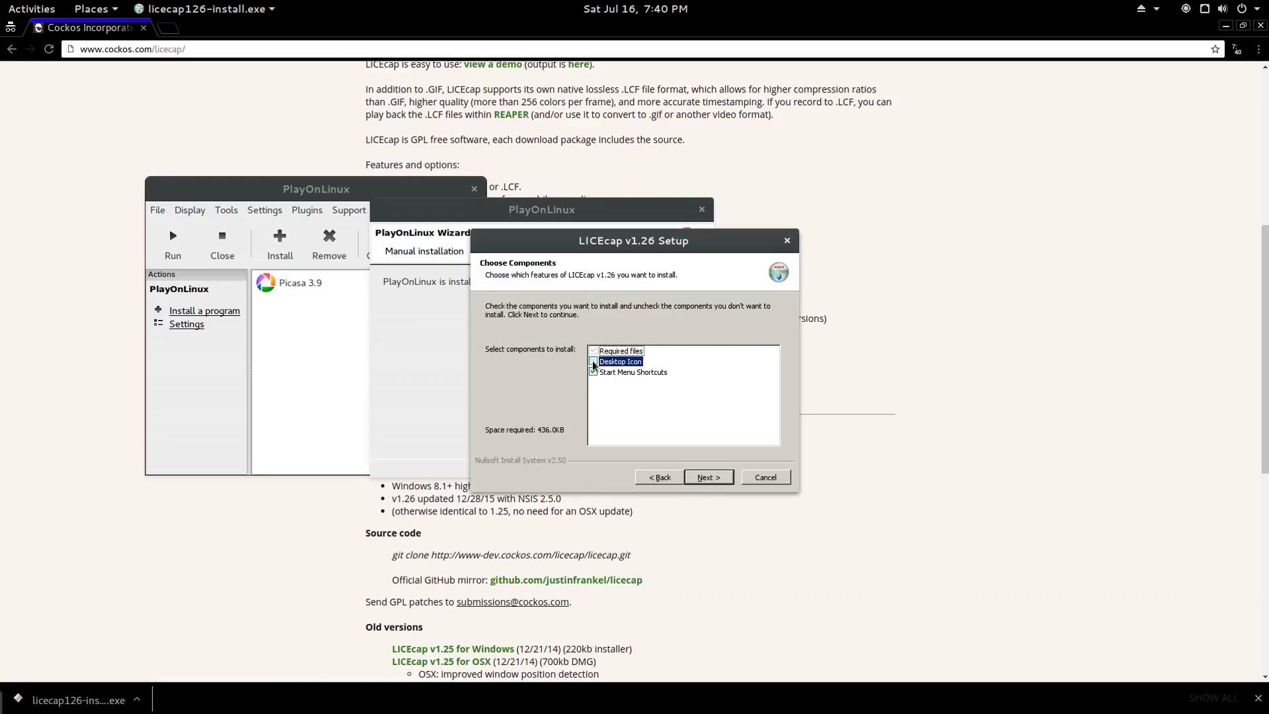
pyautogui.click(593, 373)
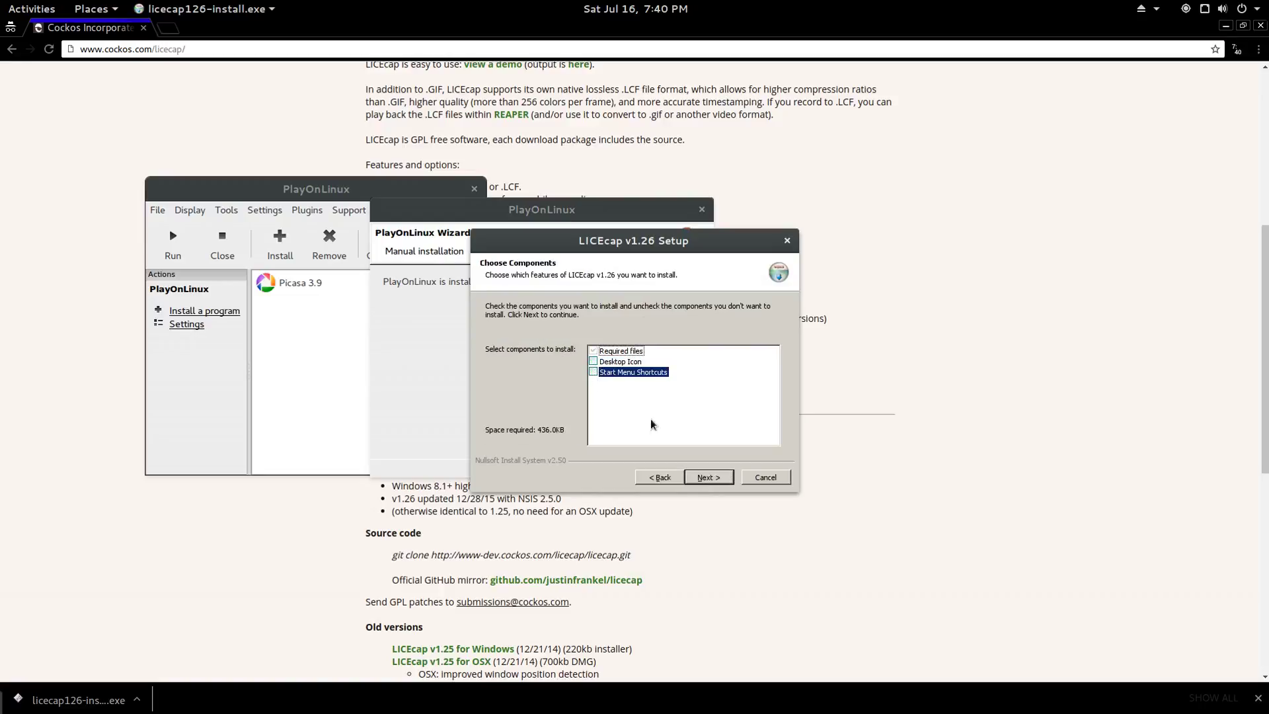
pyautogui.click(711, 477)
pyautogui.click(711, 477)
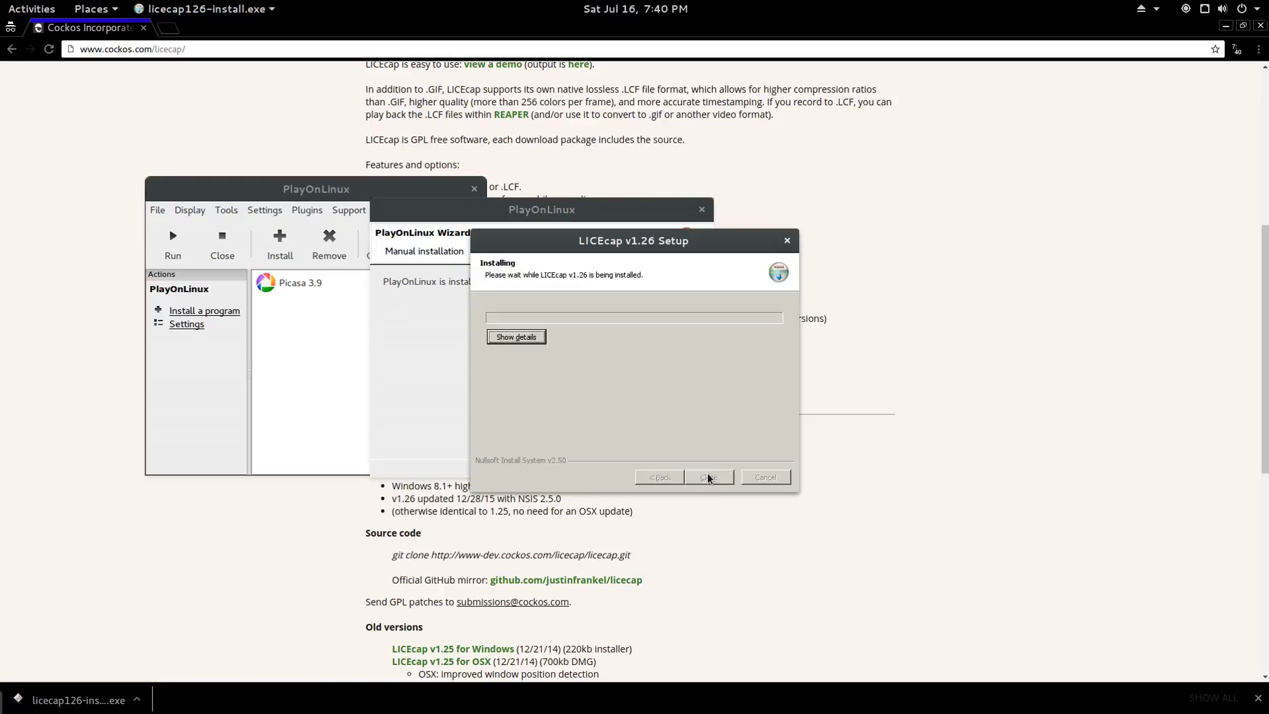
pyautogui.click(707, 477)
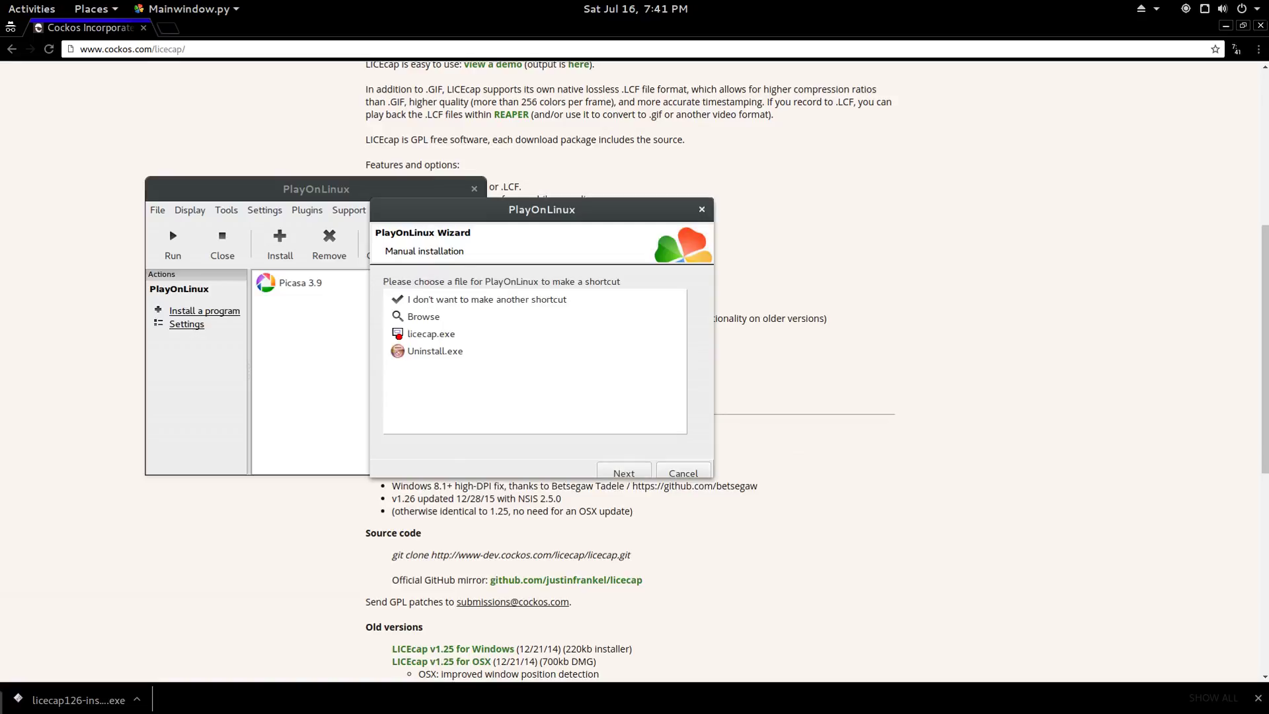
# - Create a shortcut to licecap.exe keeping the default name 'licecap'
pyautogui.click(431, 334)
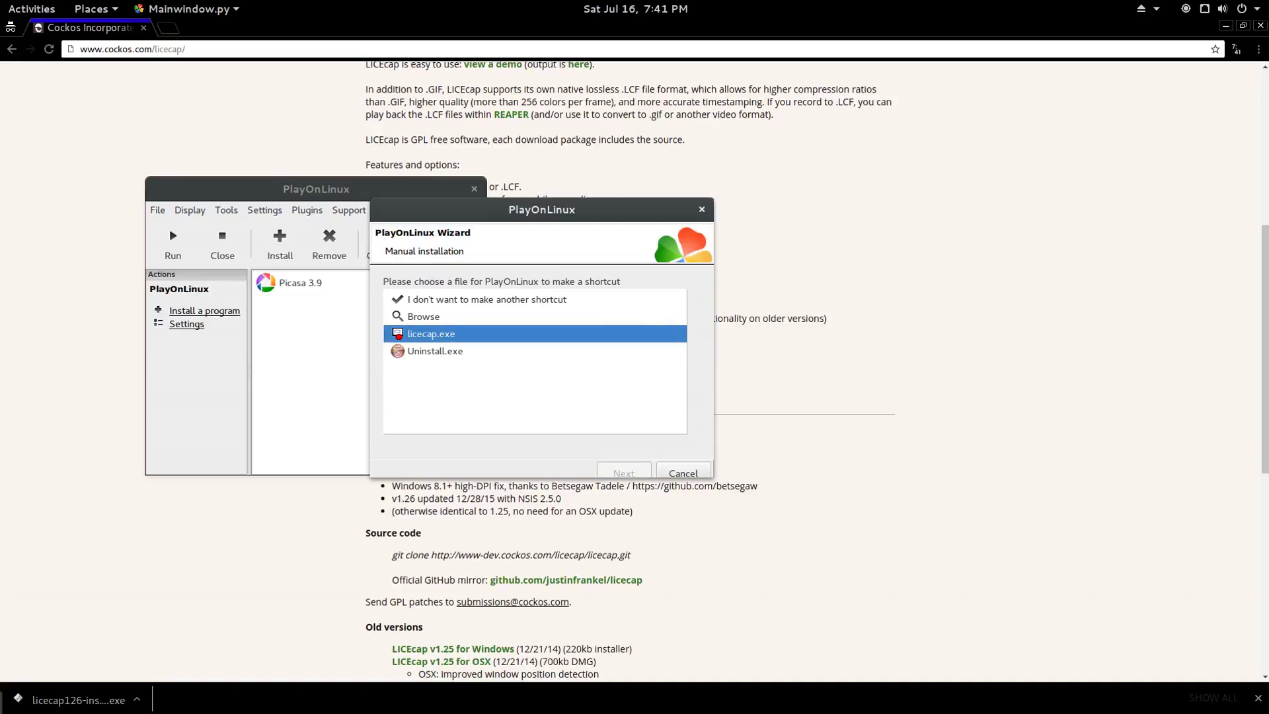
pyautogui.click(623, 472)
pyautogui.click(624, 472)
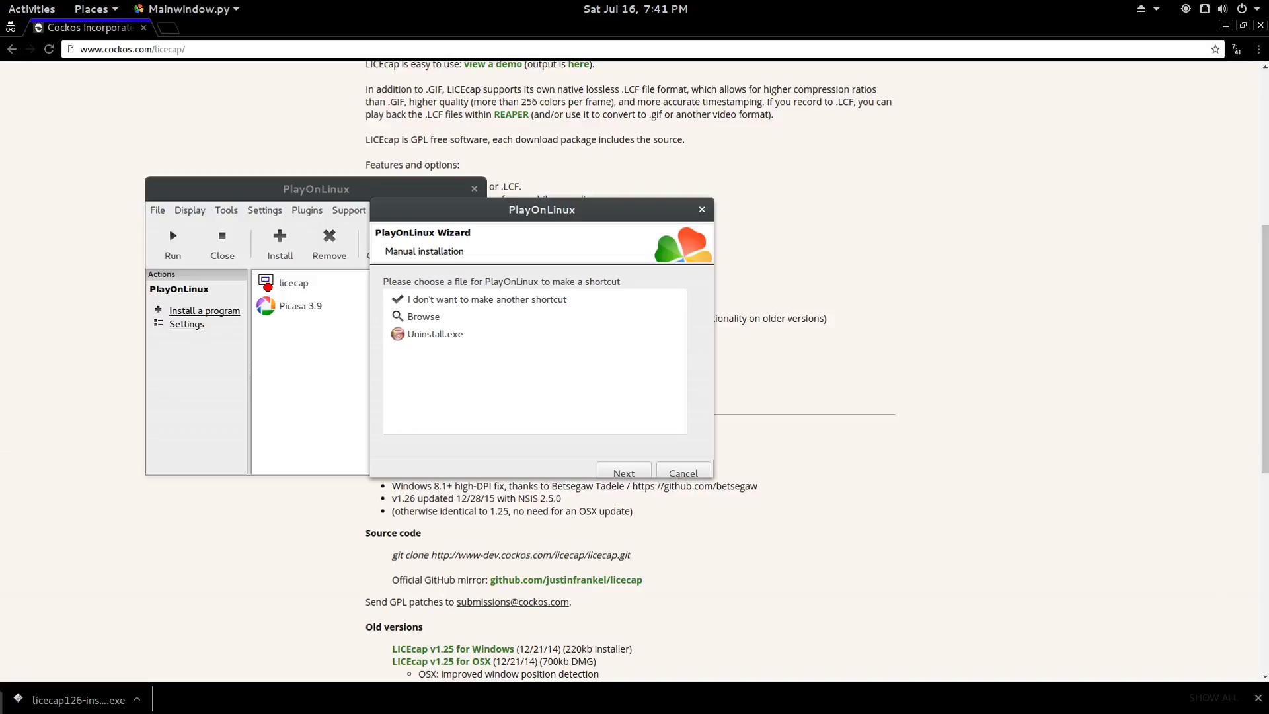
# - Finish the wizard, run licecap from PlayOnLinux, and centre its capture frame on screen
pyautogui.click(623, 473)
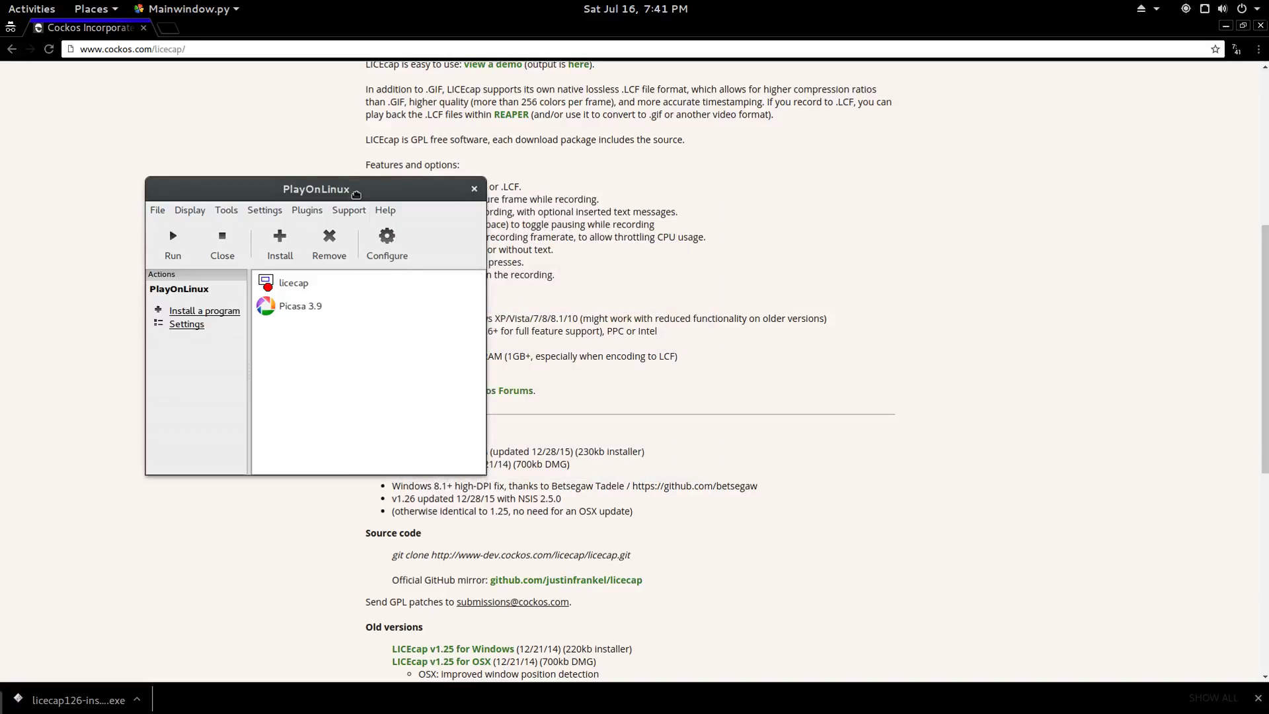
pyautogui.moveTo(357, 193); pyautogui.dragTo(407, 192)
pyautogui.press('Down')
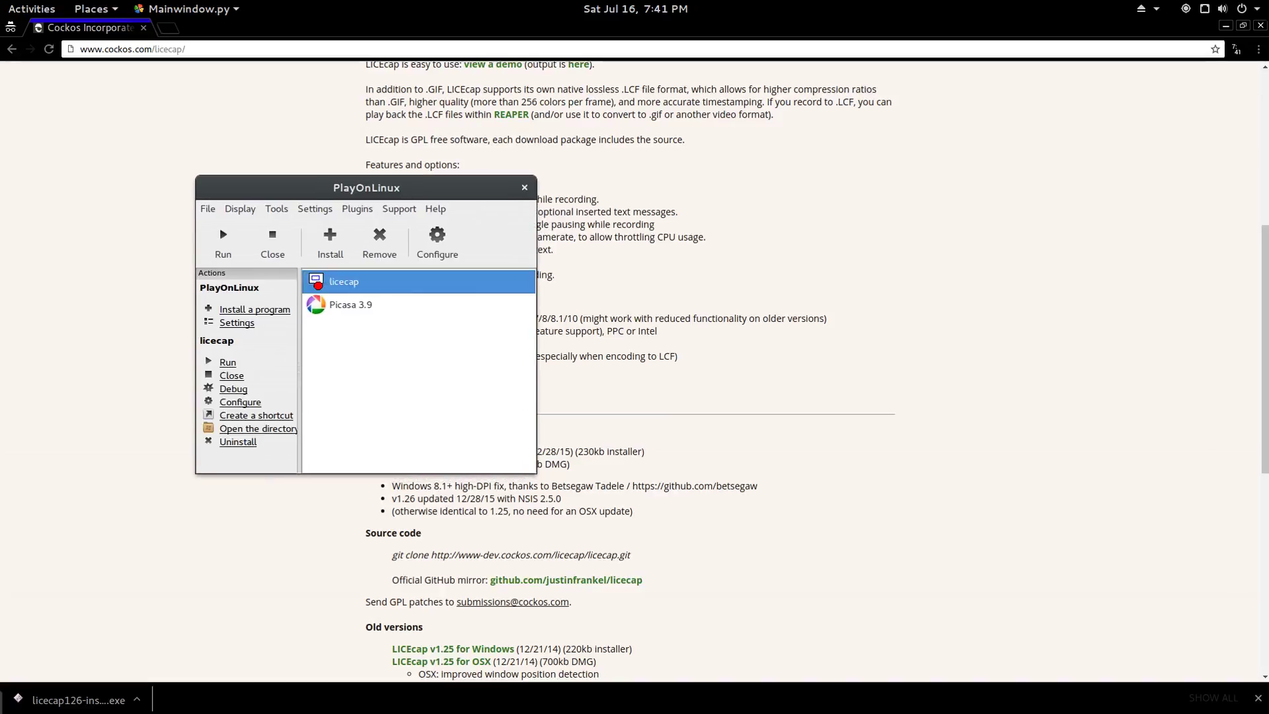
pyautogui.click(222, 243)
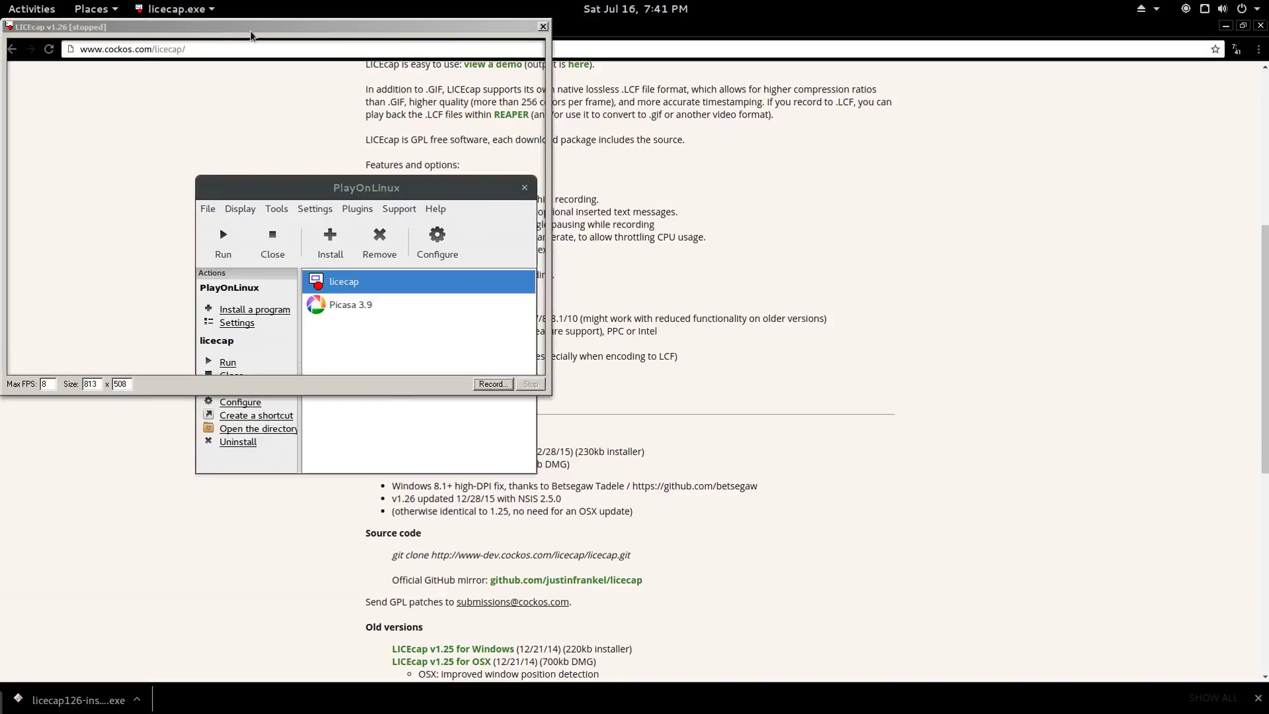
pyautogui.moveTo(250, 34)
pyautogui.mouseDown()
pyautogui.moveTo(367, 147)
pyautogui.moveTo(471, 163)
pyautogui.mouseUp()
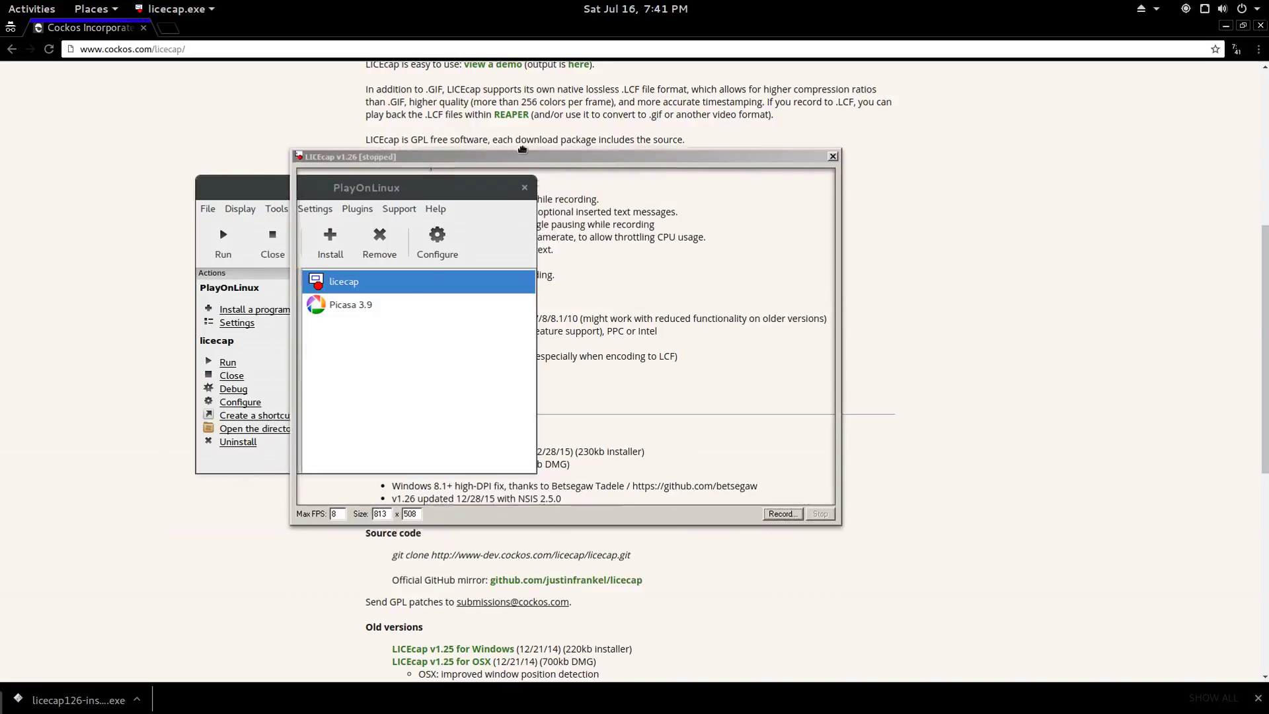
pyautogui.moveTo(523, 148); pyautogui.dragTo(446, 176)
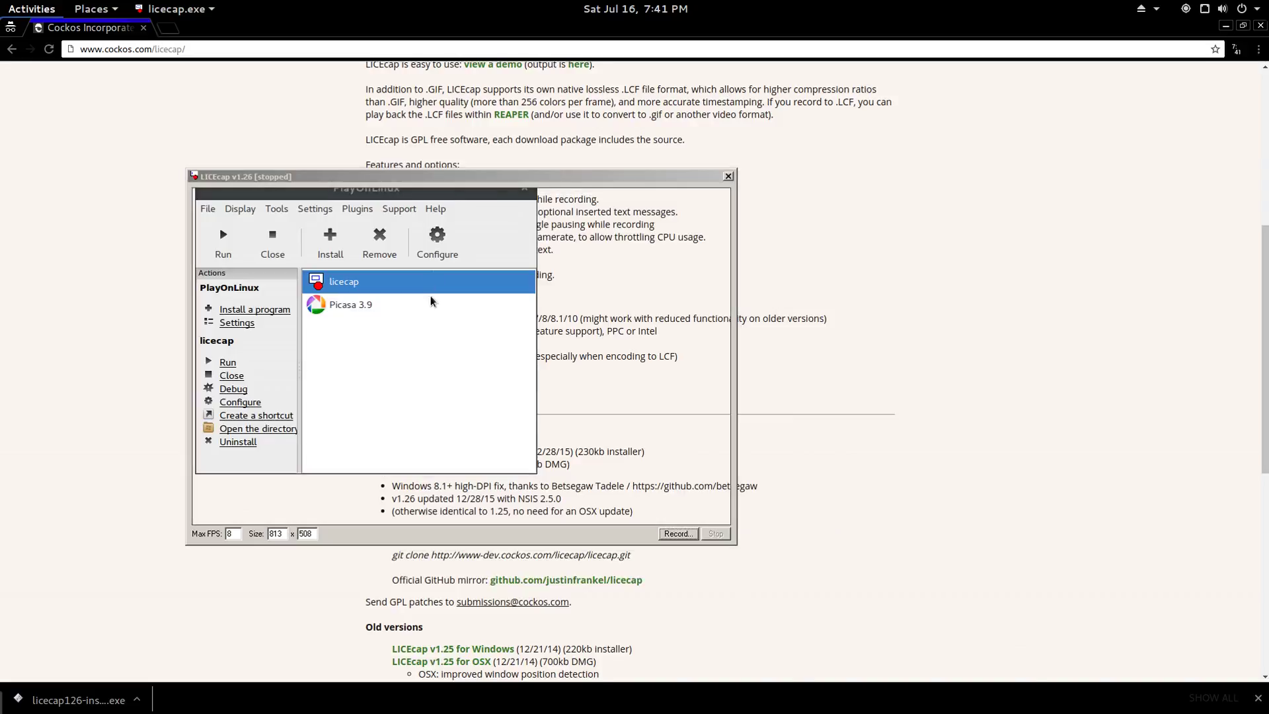
# - Move LICEcap's capture frame over GIMP and resize it to about 1123×752
pyautogui.press('super')
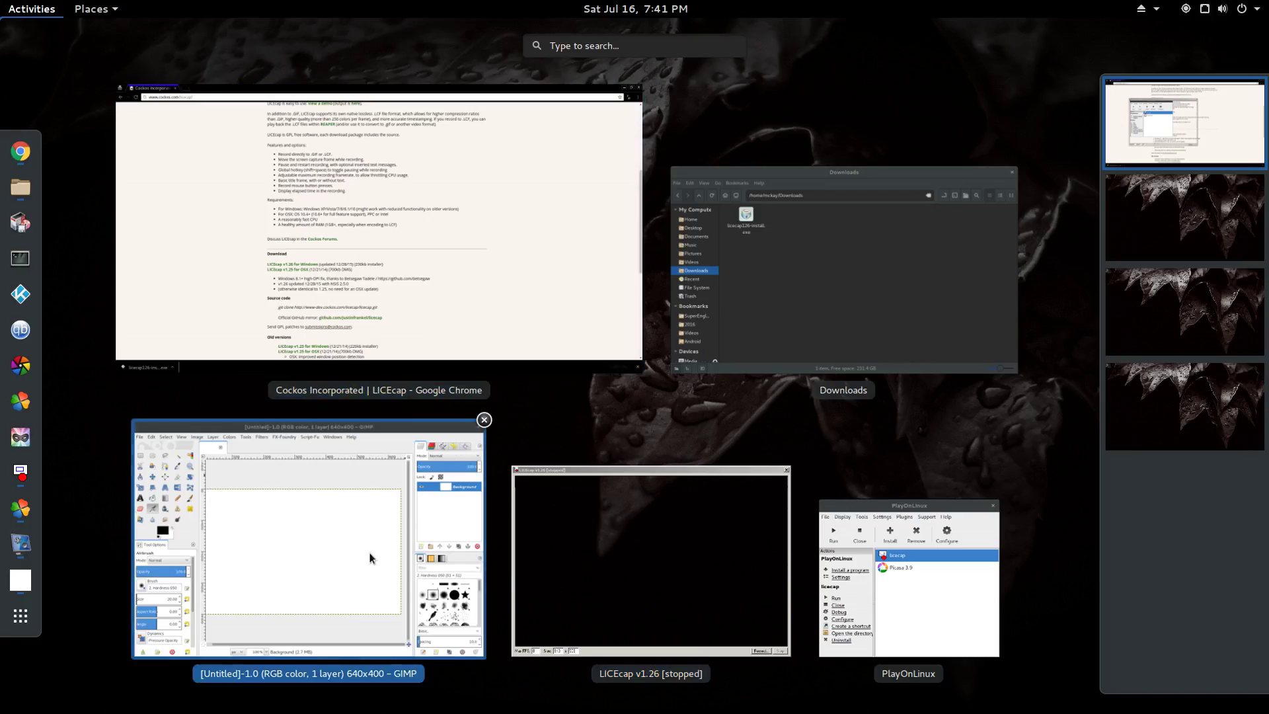
pyautogui.click(370, 558)
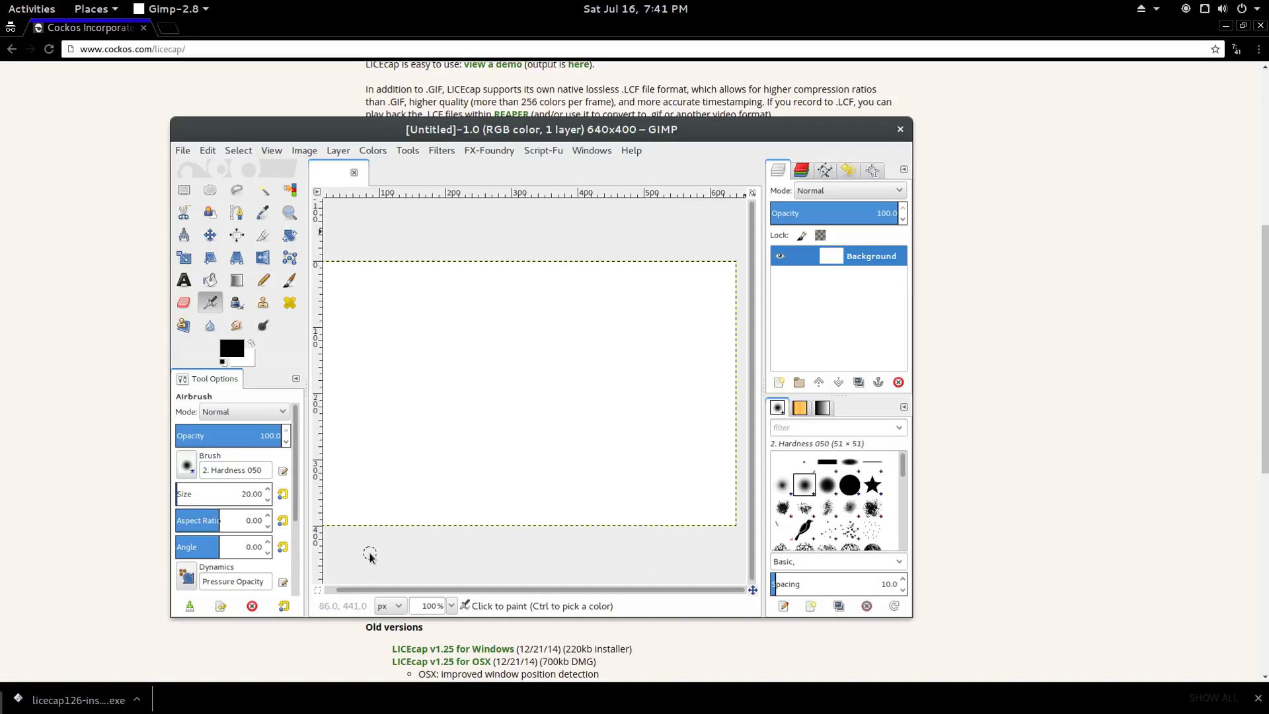
pyautogui.press('super')
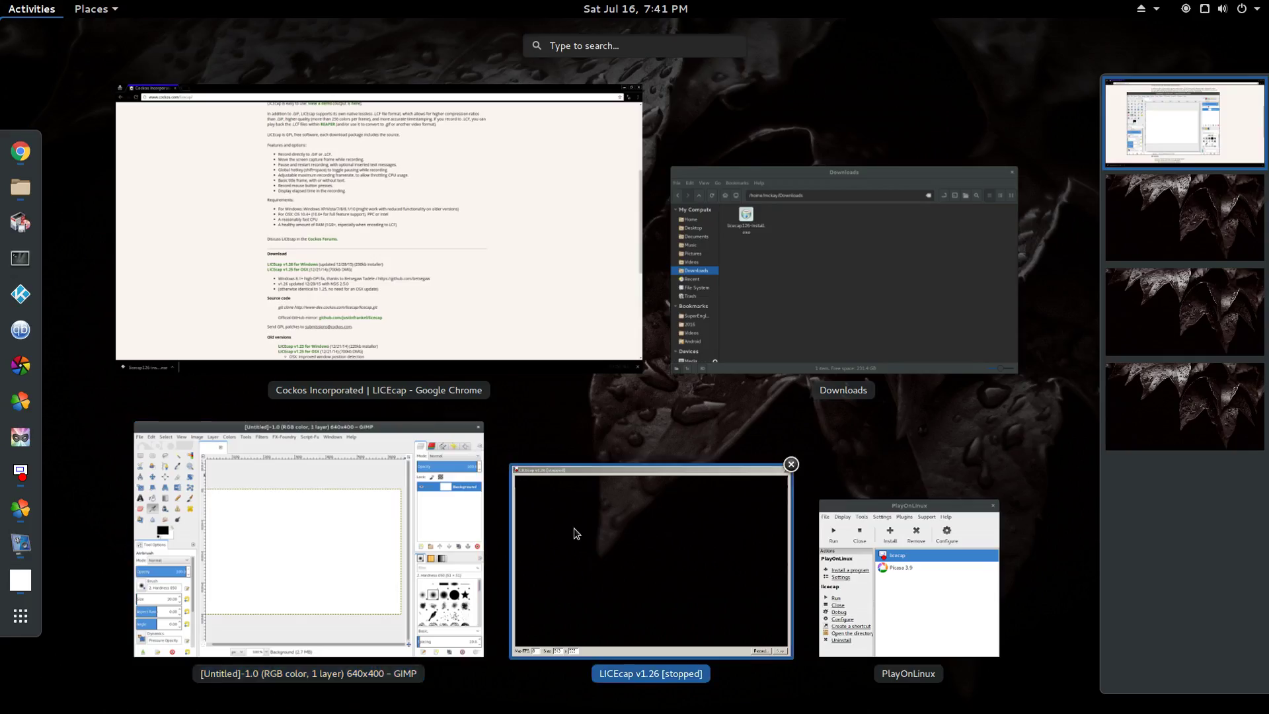
pyautogui.click(576, 532)
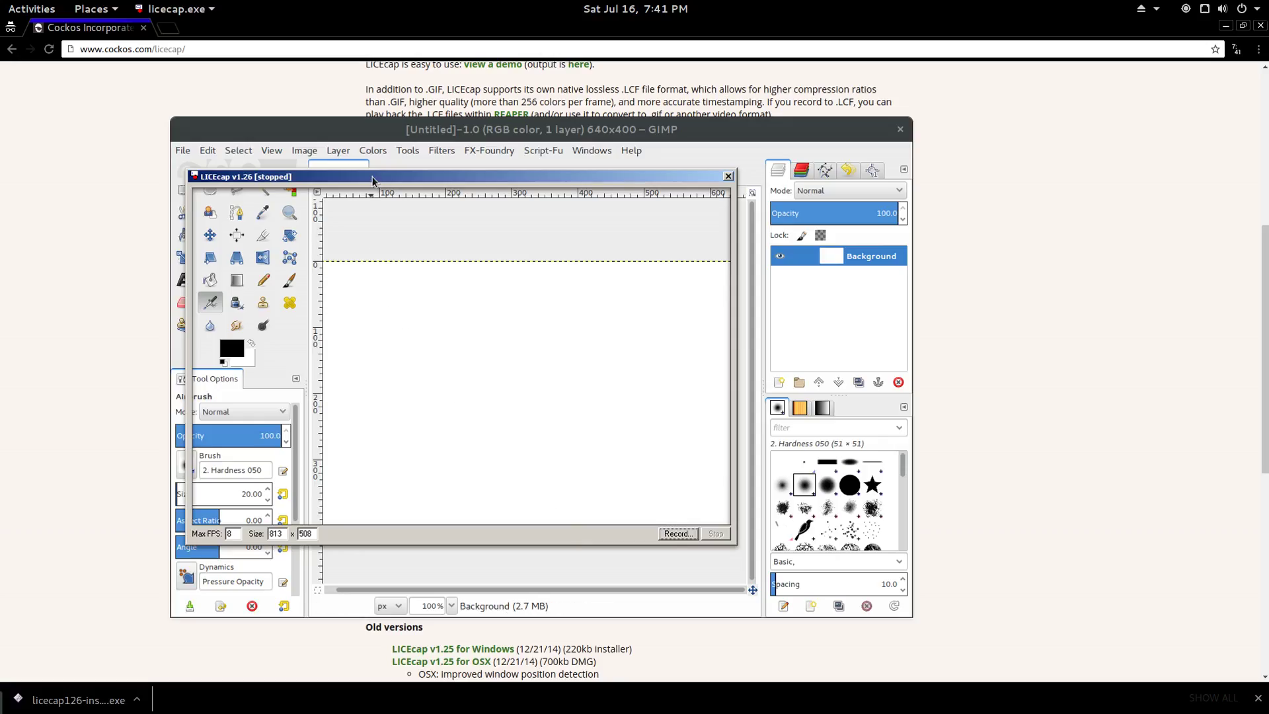
pyautogui.moveTo(373, 177); pyautogui.dragTo(350, 105)
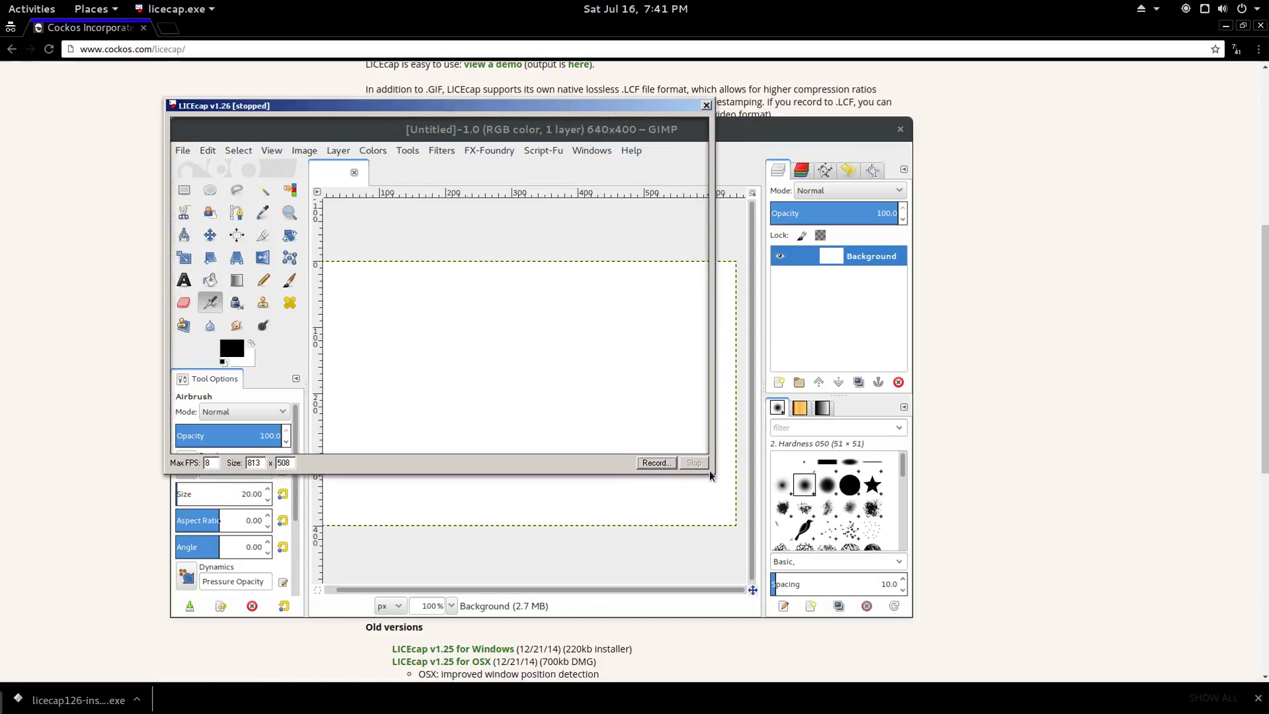
pyautogui.moveTo(714, 473); pyautogui.dragTo(911, 639)
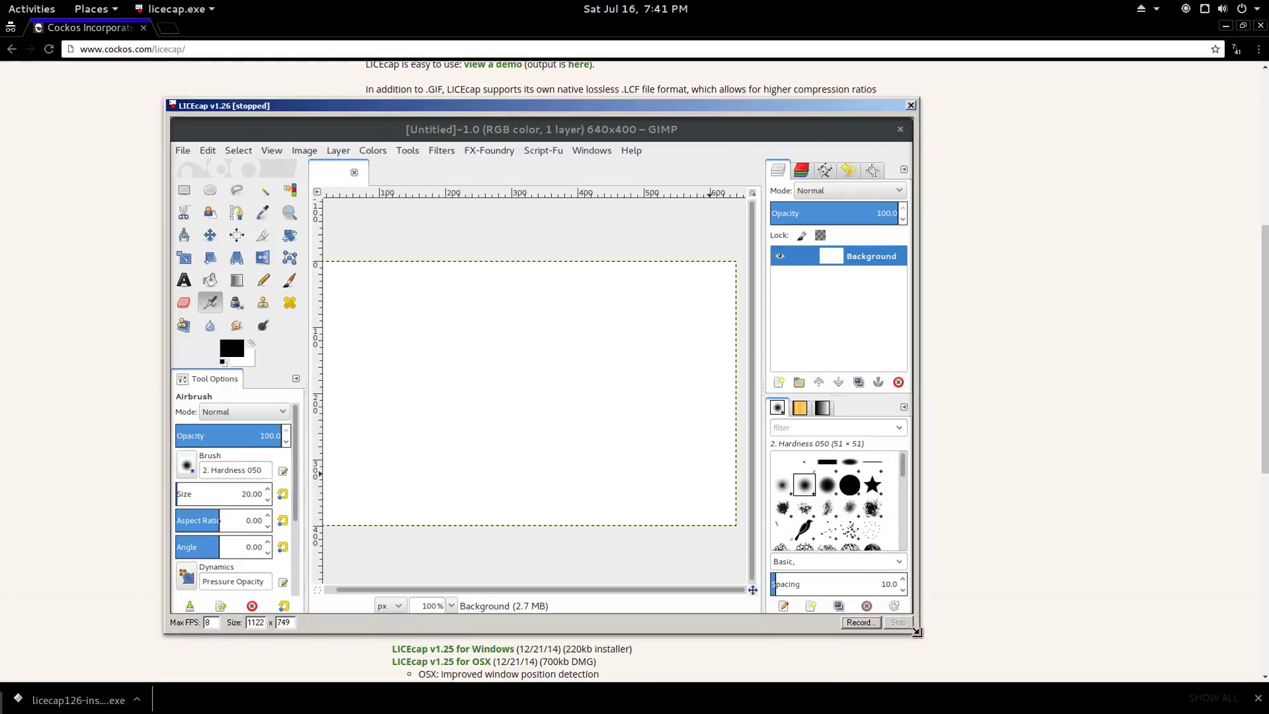
pyautogui.moveTo(911, 639); pyautogui.dragTo(917, 633)
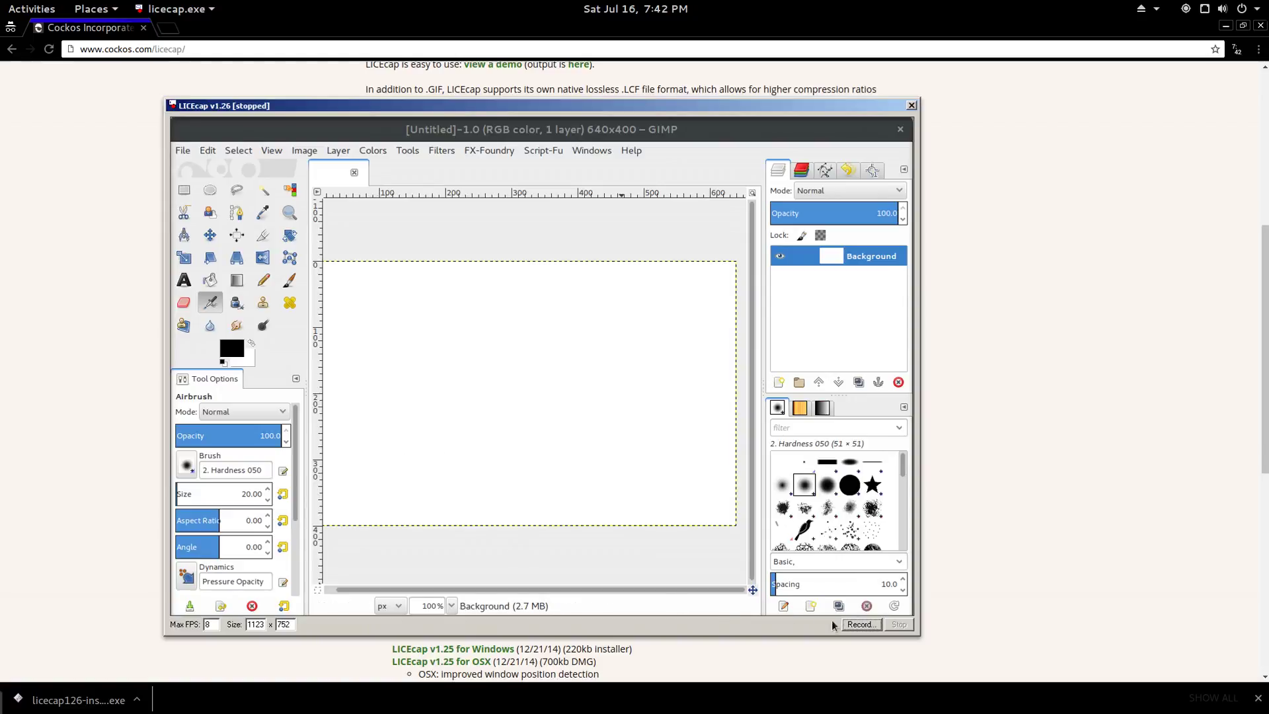
# - Start a LICEcap recording saved as 'Cool Beans.gif' in the home Downloads folder
pyautogui.click(859, 625)
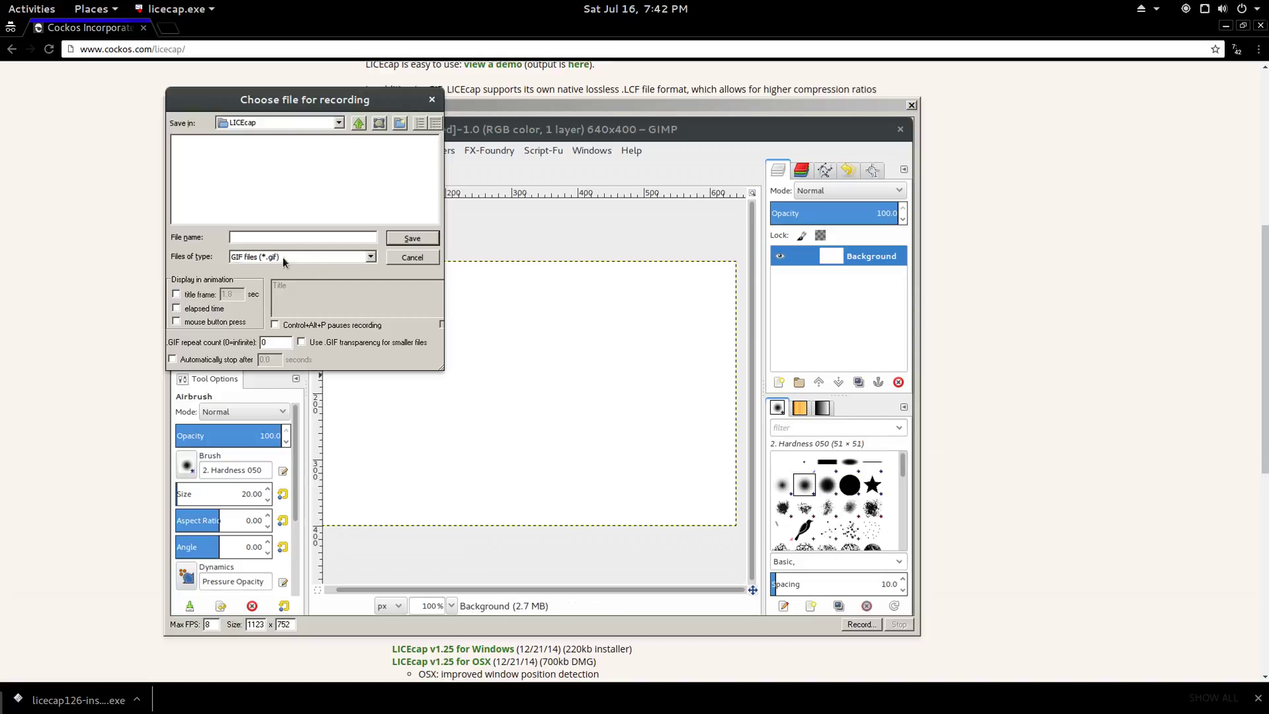
pyautogui.click(339, 123)
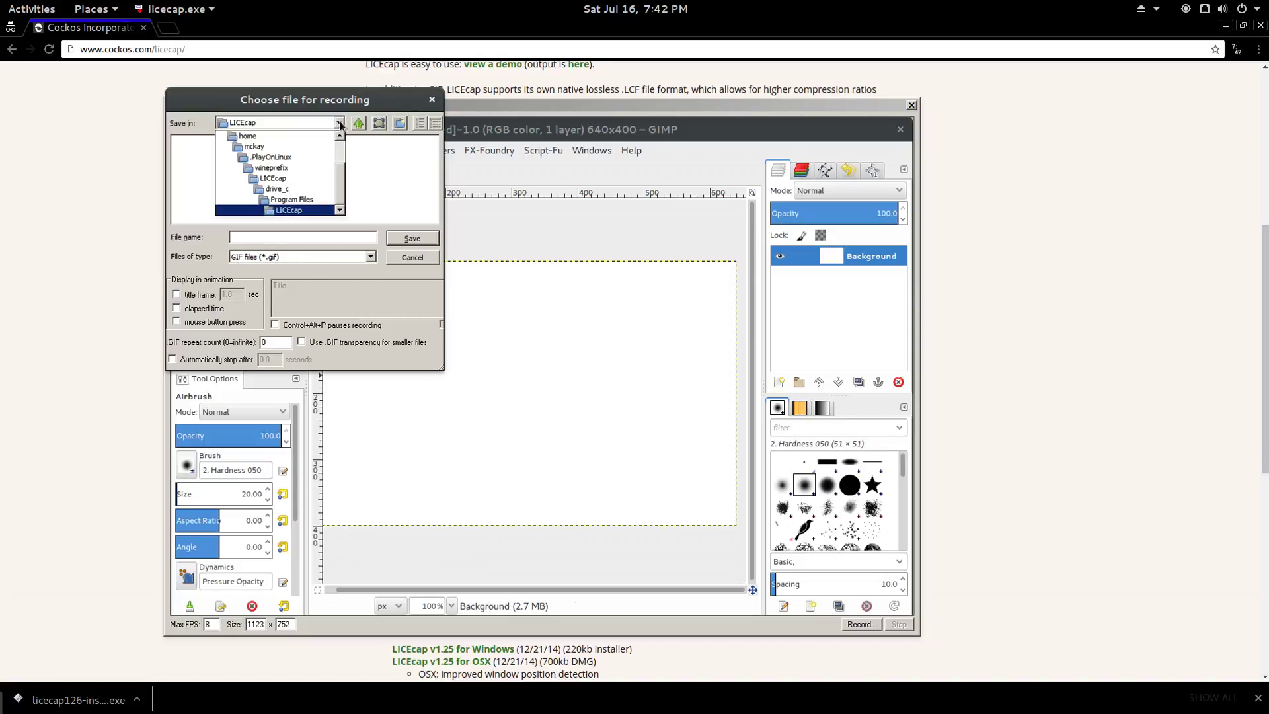
pyautogui.click(295, 147)
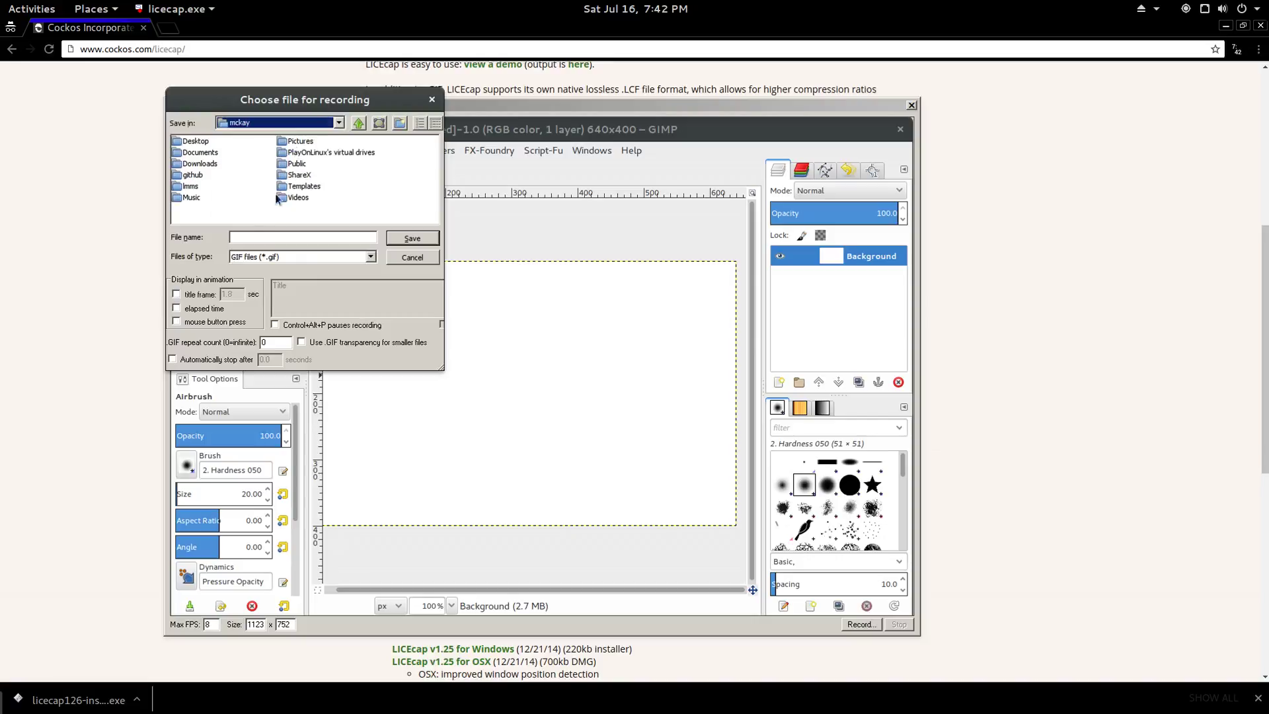
pyautogui.doubleClick(200, 164)
pyautogui.write('Cool Beans')
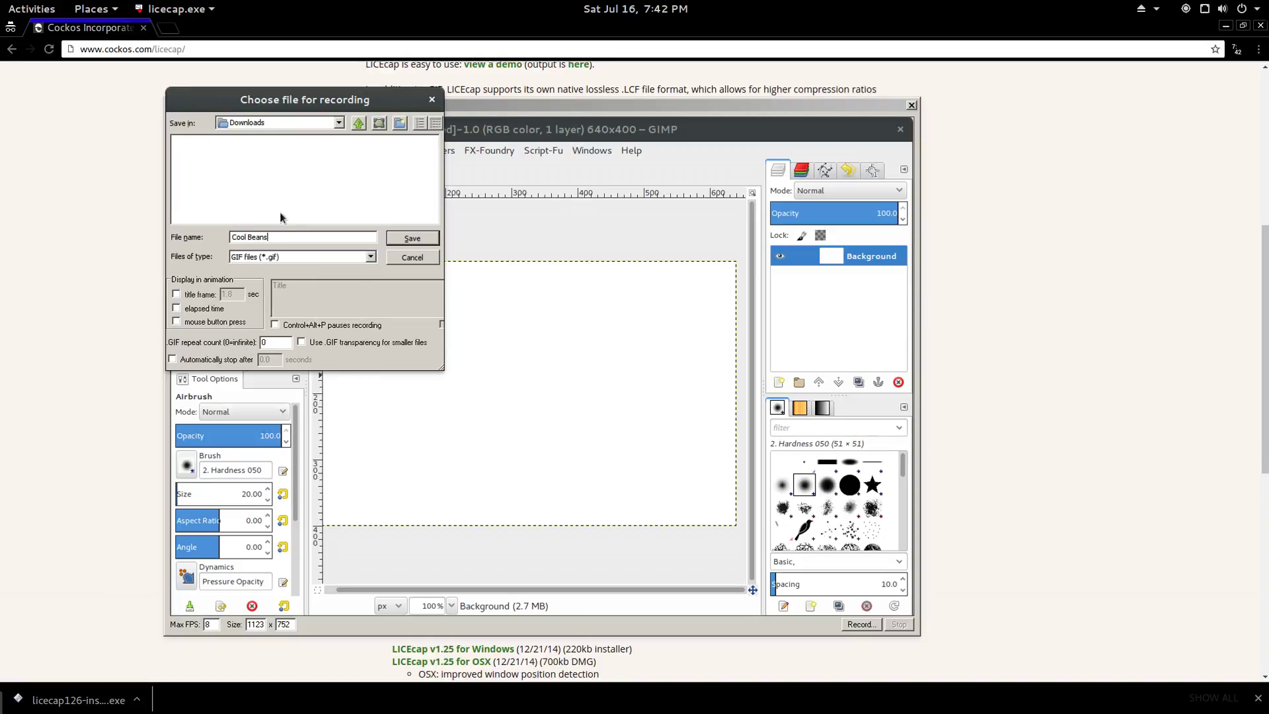
pyautogui.click(407, 243)
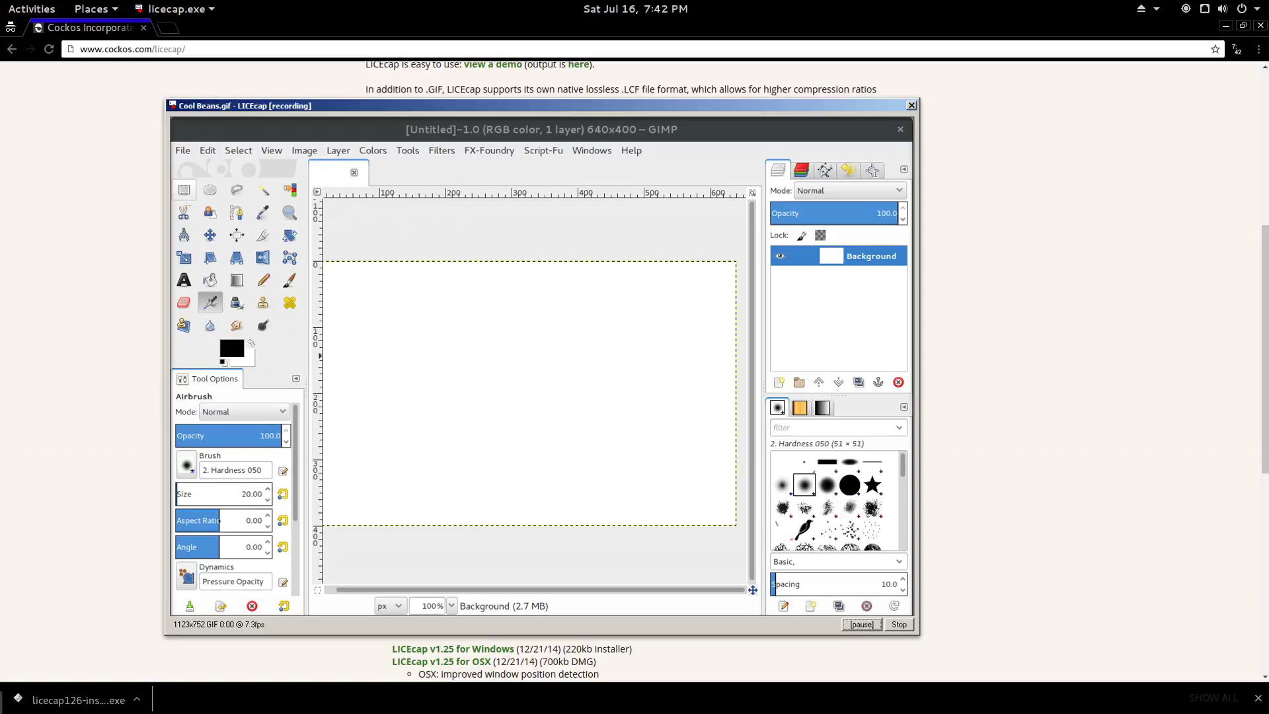
# - In GIMP, draw a rectangle selection on the left of the canvas
pyautogui.click(188, 196)
pyautogui.press('r')
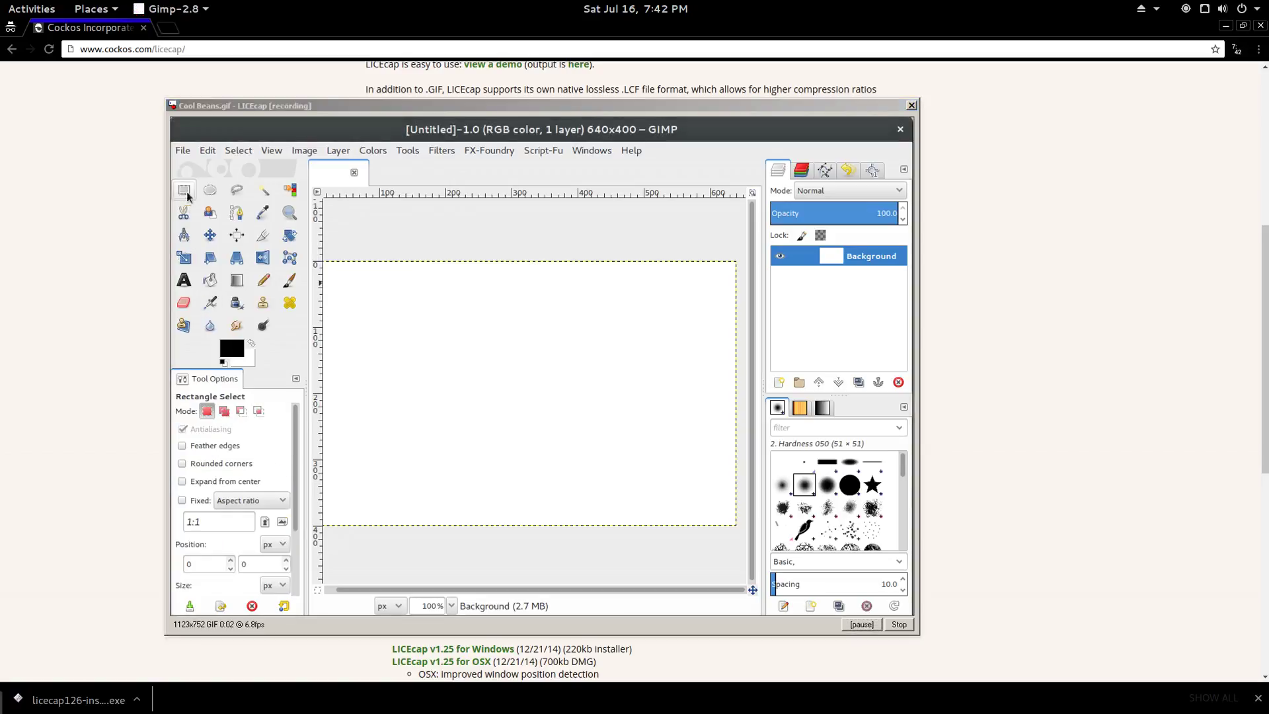
pyautogui.moveTo(351, 306); pyautogui.dragTo(500, 405)
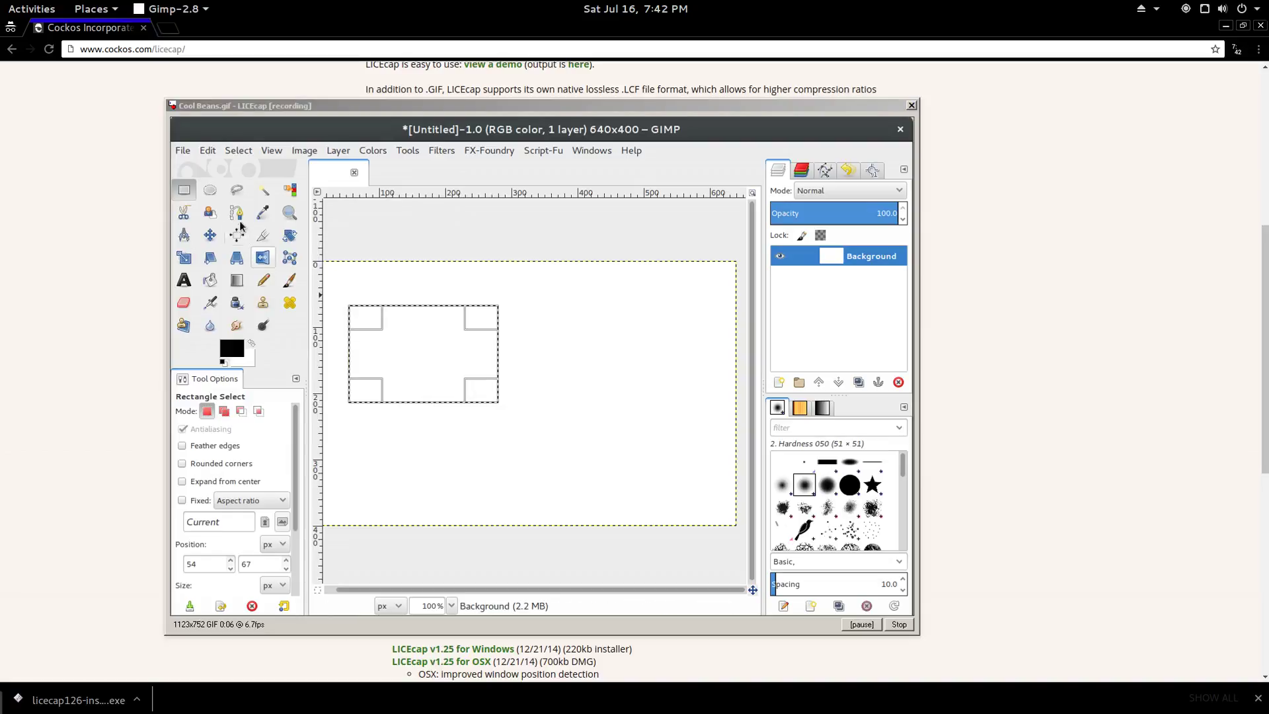
# - Paint a black loop with a centre dot using the Paintbrush, then stop recording
pyautogui.click(289, 281)
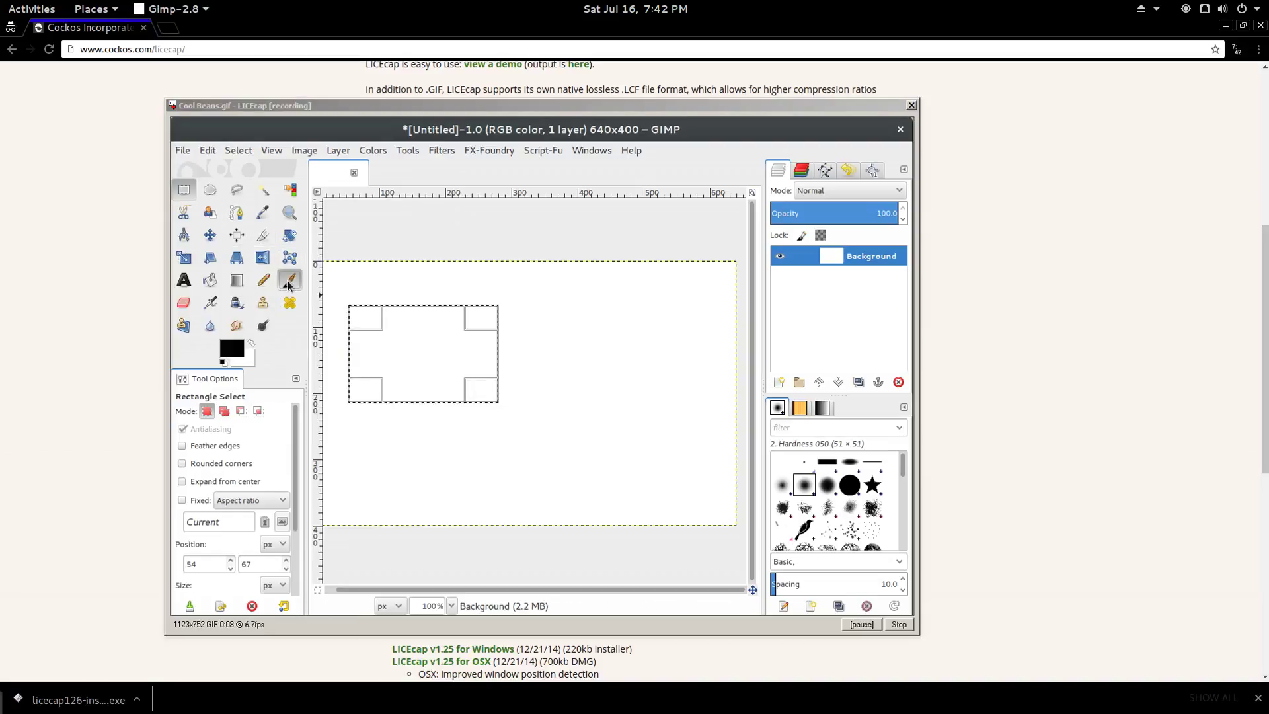
pyautogui.moveTo(398, 345)
pyautogui.mouseDown()
pyautogui.moveTo(426, 337)
pyautogui.moveTo(458, 354)
pyautogui.moveTo(431, 380)
pyautogui.moveTo(386, 368)
pyautogui.moveTo(400, 340)
pyautogui.mouseUp()
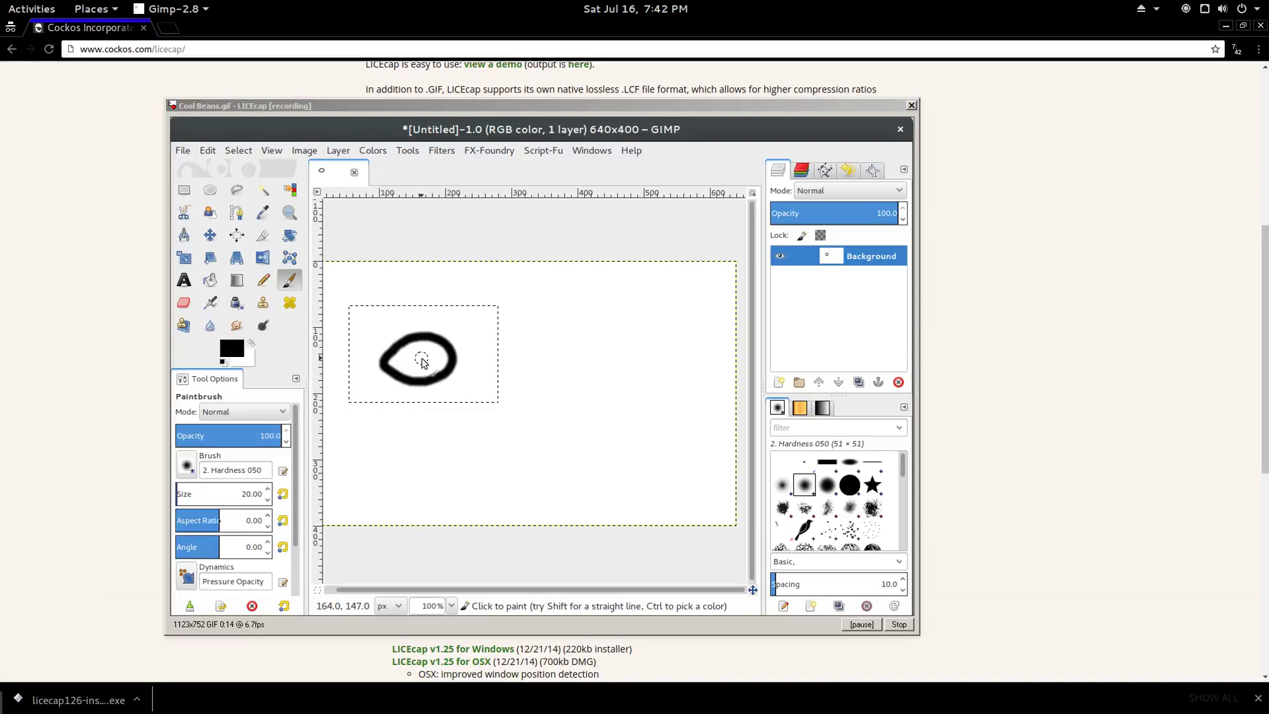
pyautogui.click(421, 358)
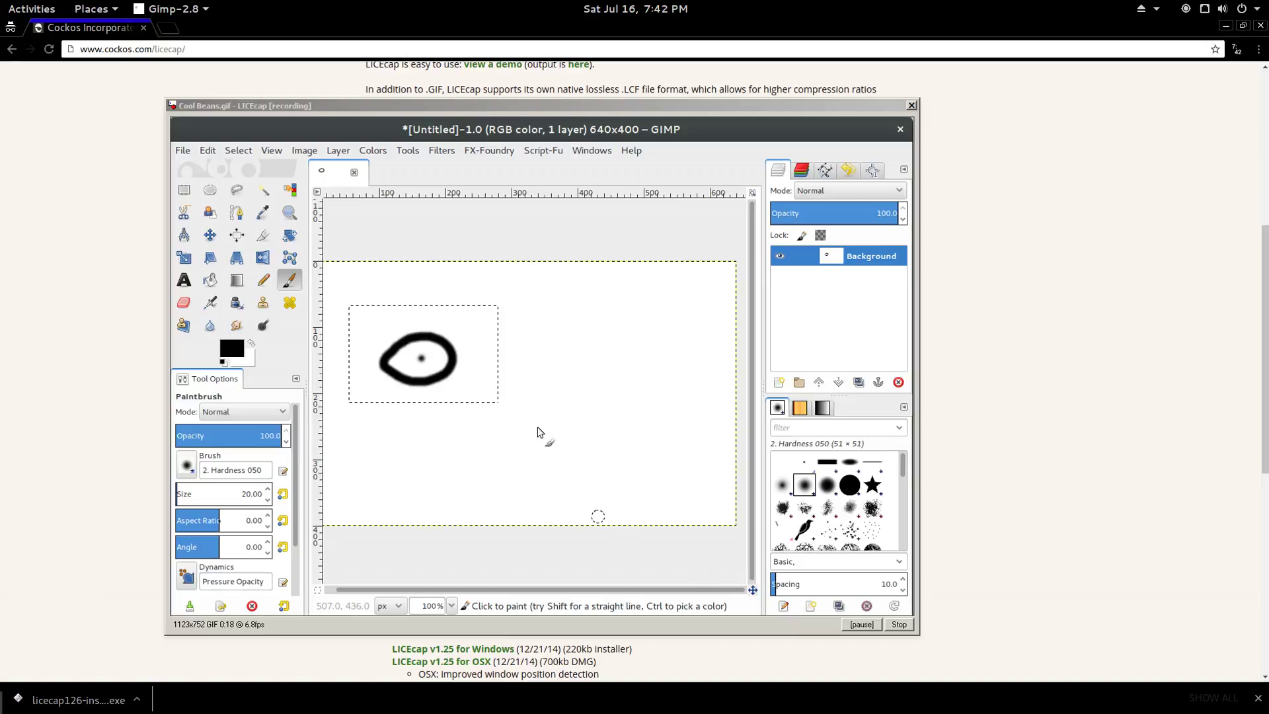
pyautogui.click(898, 625)
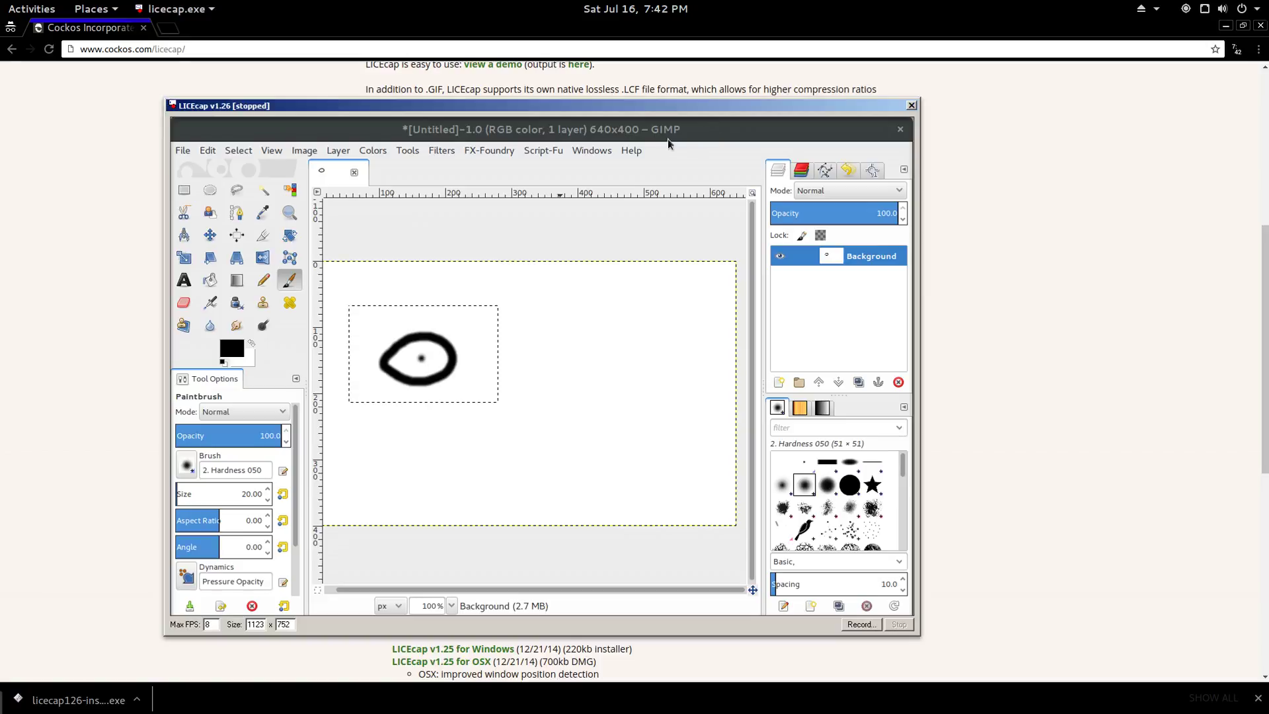
# - Bring the Files window showing Downloads to the front and move it up-left
pyautogui.press('super')
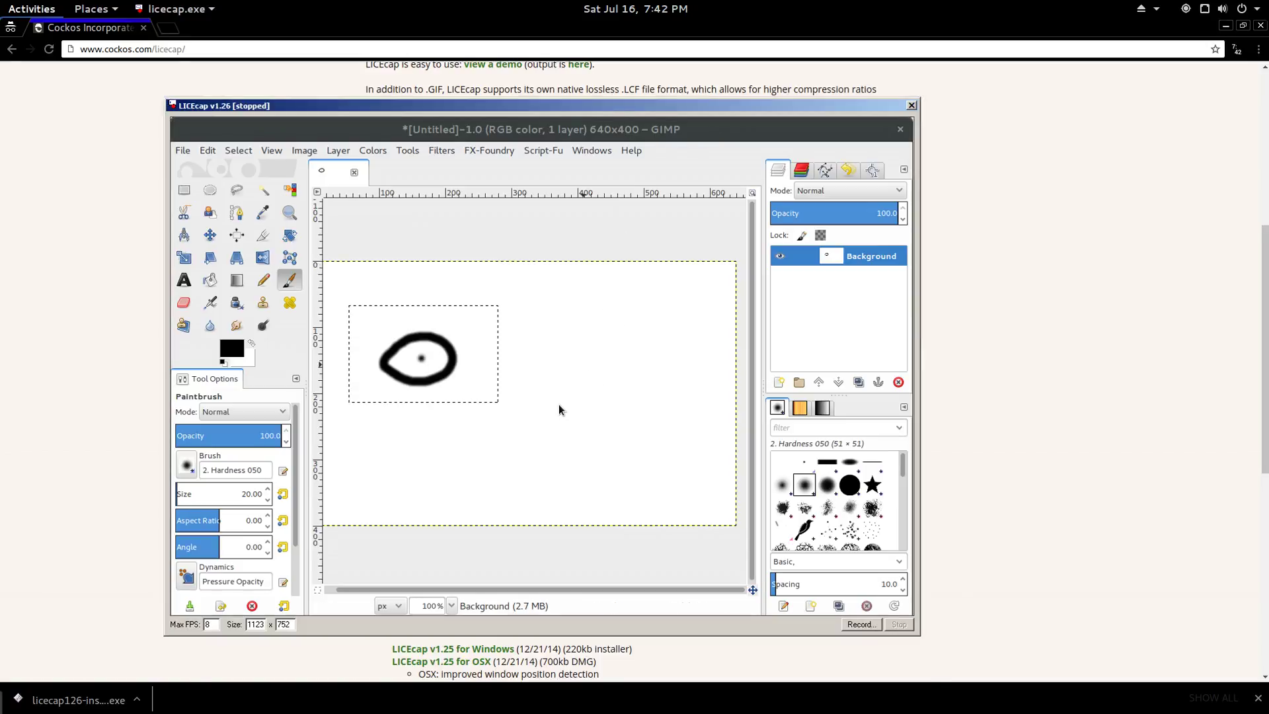
pyautogui.click(827, 269)
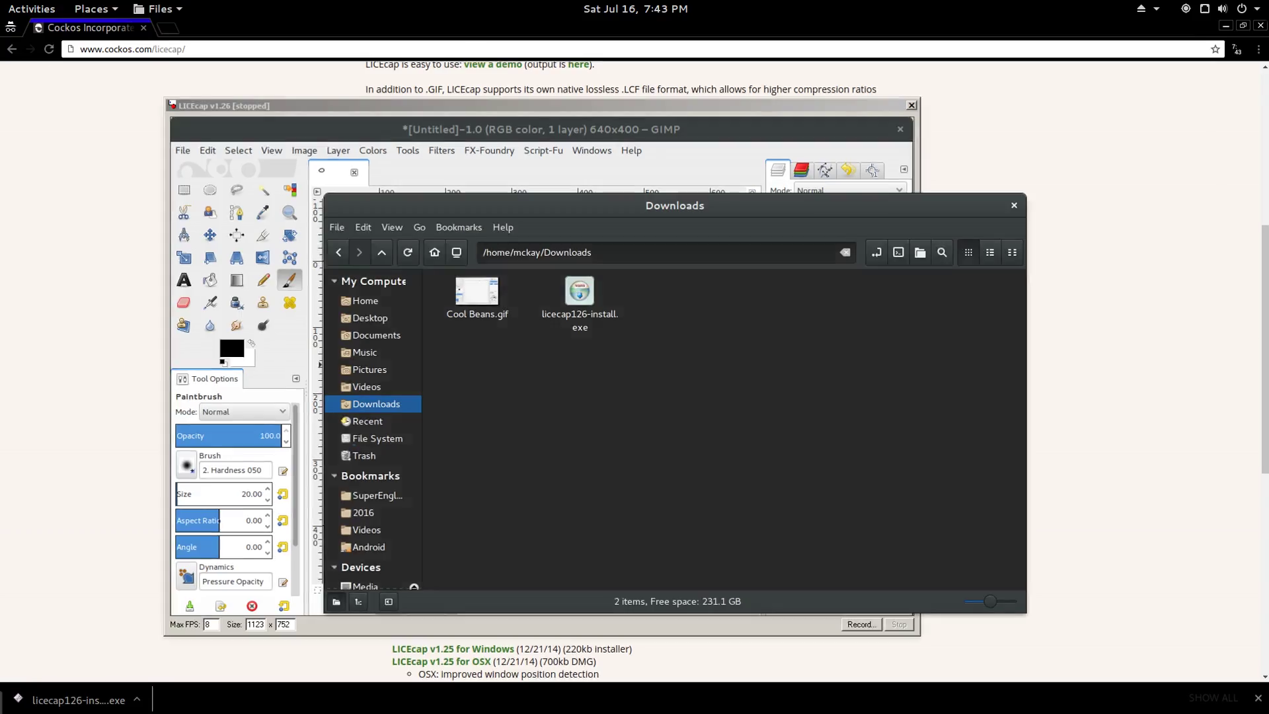
pyautogui.moveTo(671, 211); pyautogui.dragTo(602, 192)
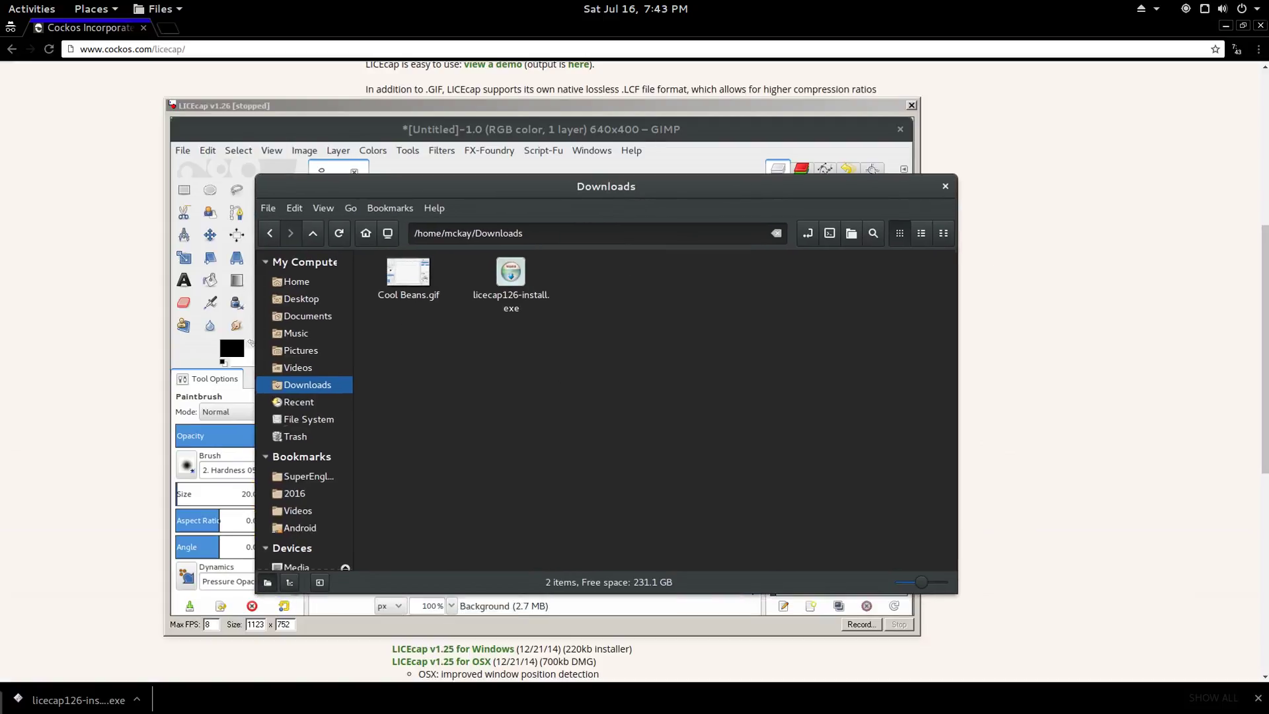
# - Open Cool Beans.gif from Downloads to watch the recorded GIMP eye drawing
pyautogui.doubleClick(408, 275)
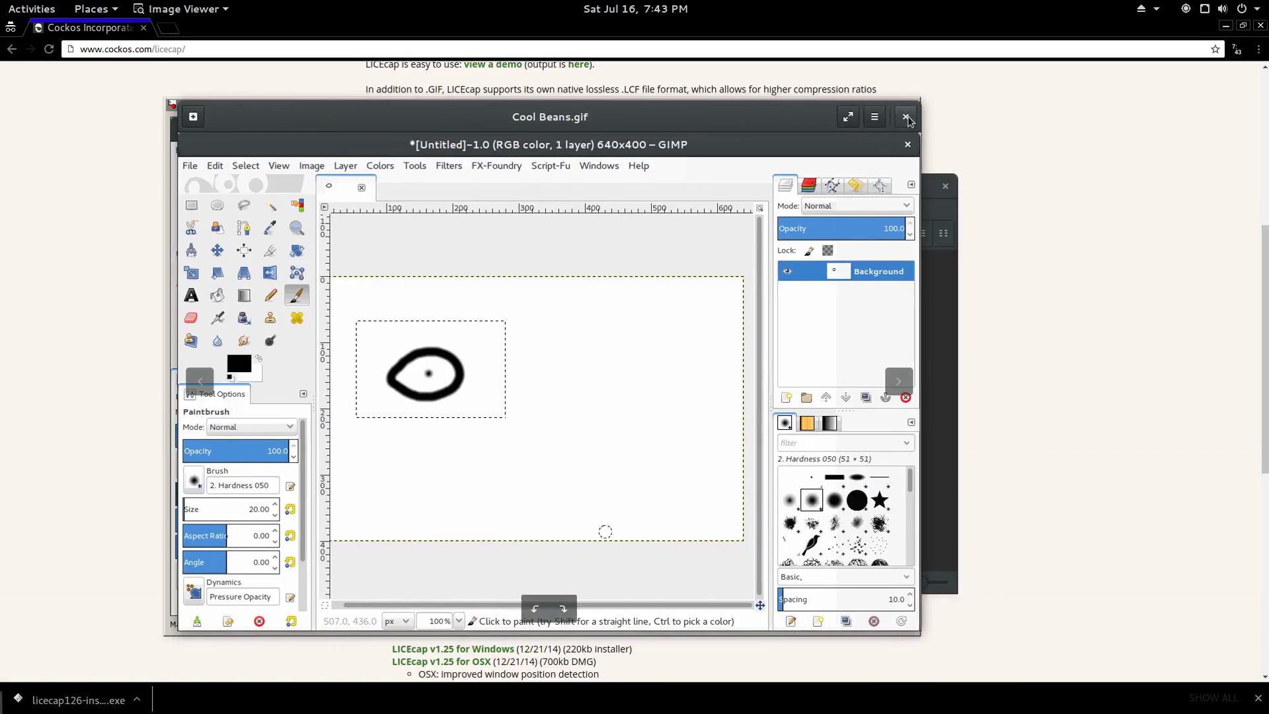
# - Close the GIF playback, rearrange the windows, and return to the top of the LICEcap page in Chrome
pyautogui.press('Escape')
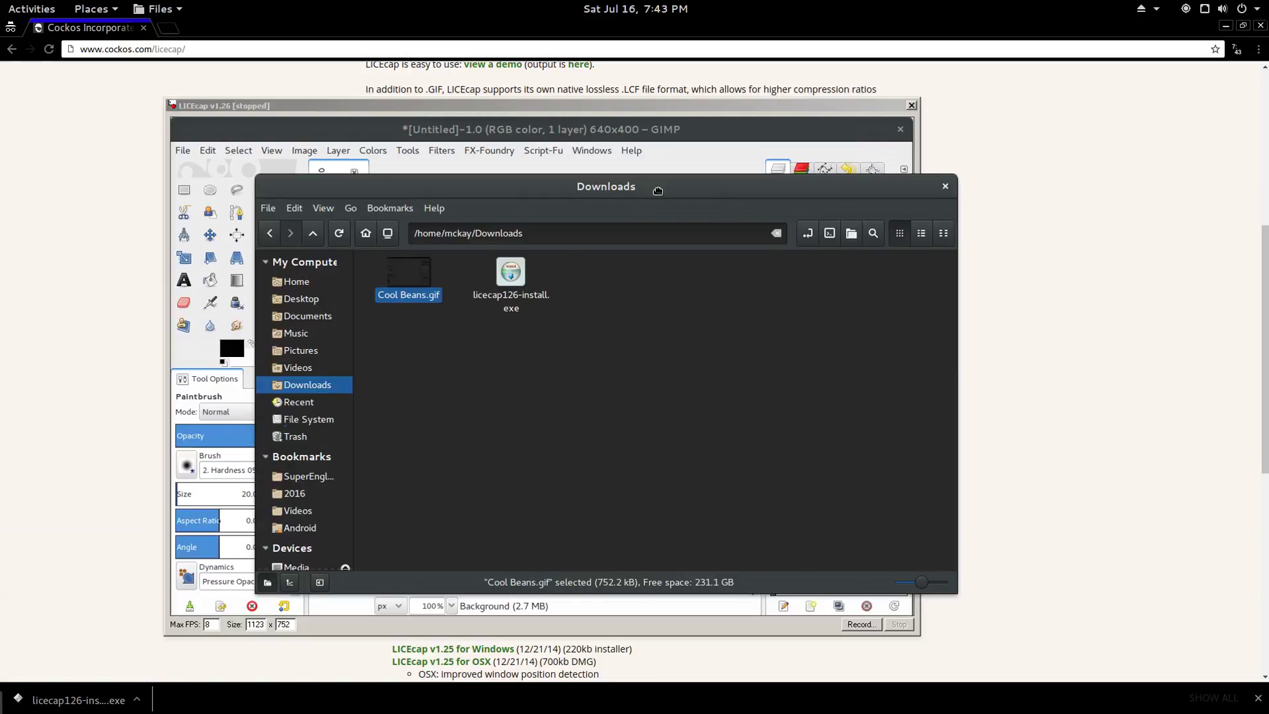
pyautogui.moveTo(657, 191); pyautogui.dragTo(767, 147)
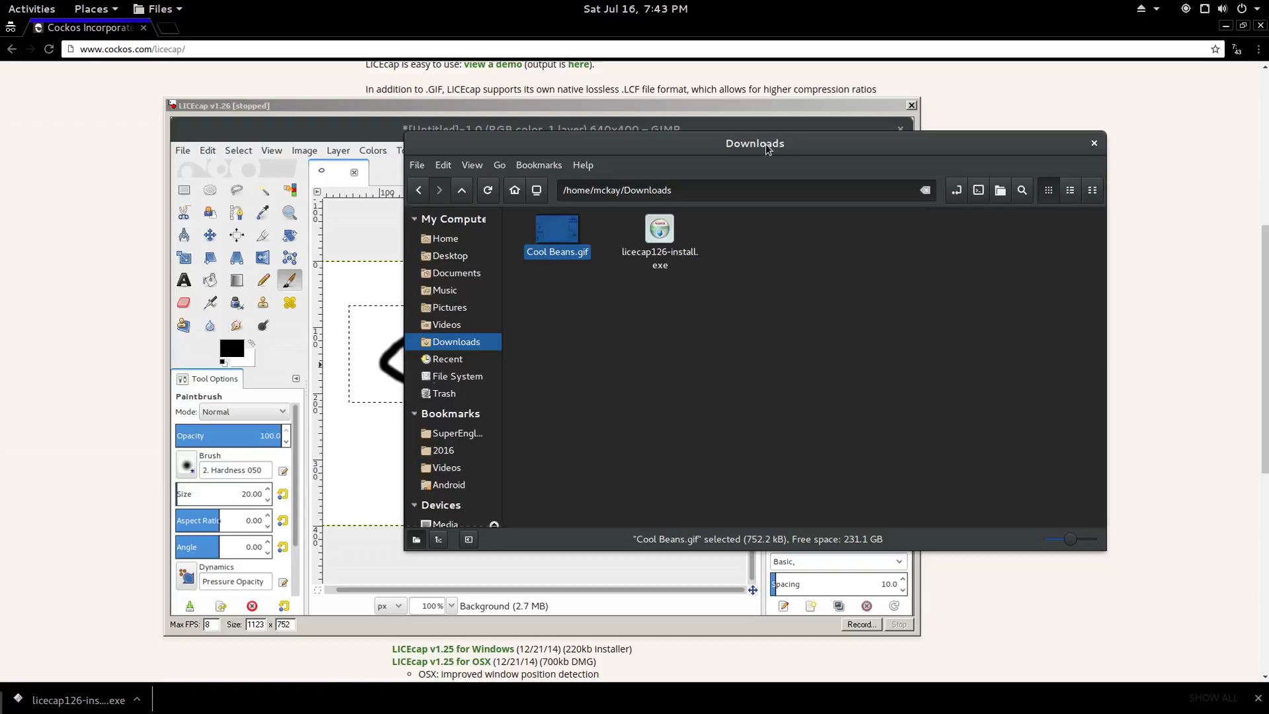
pyautogui.moveTo(767, 146); pyautogui.dragTo(480, 83)
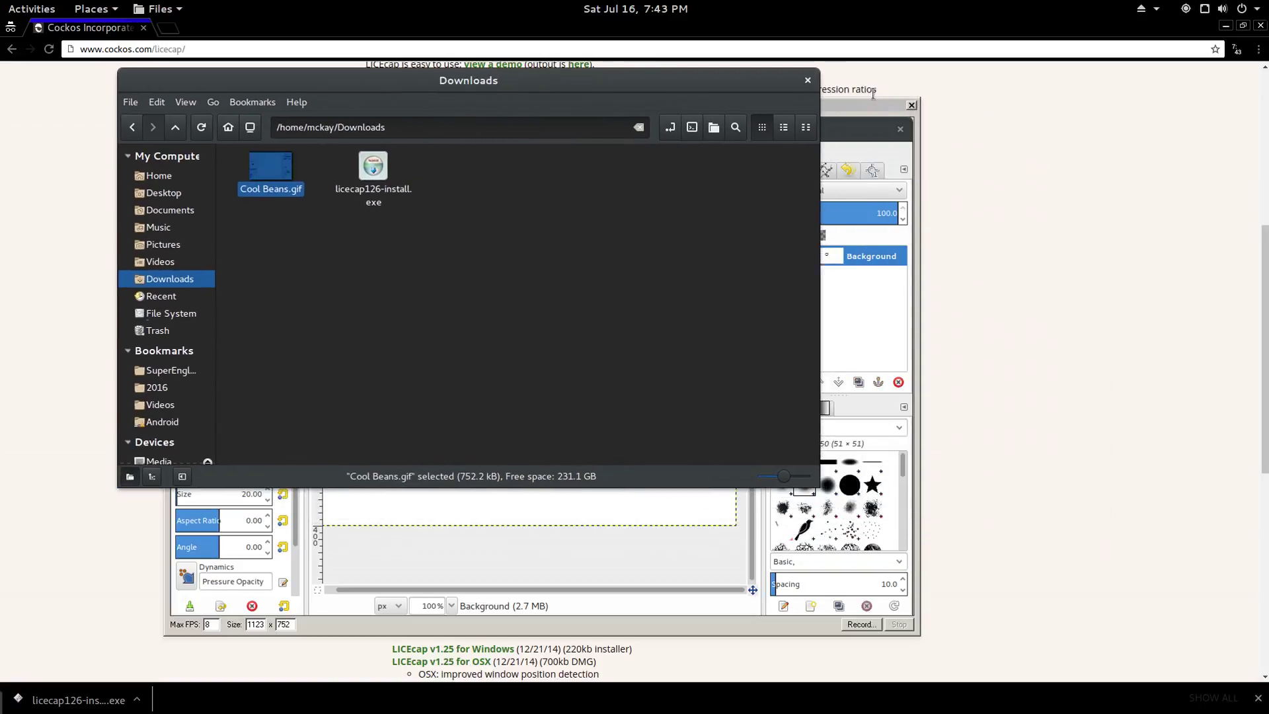
pyautogui.click(859, 104)
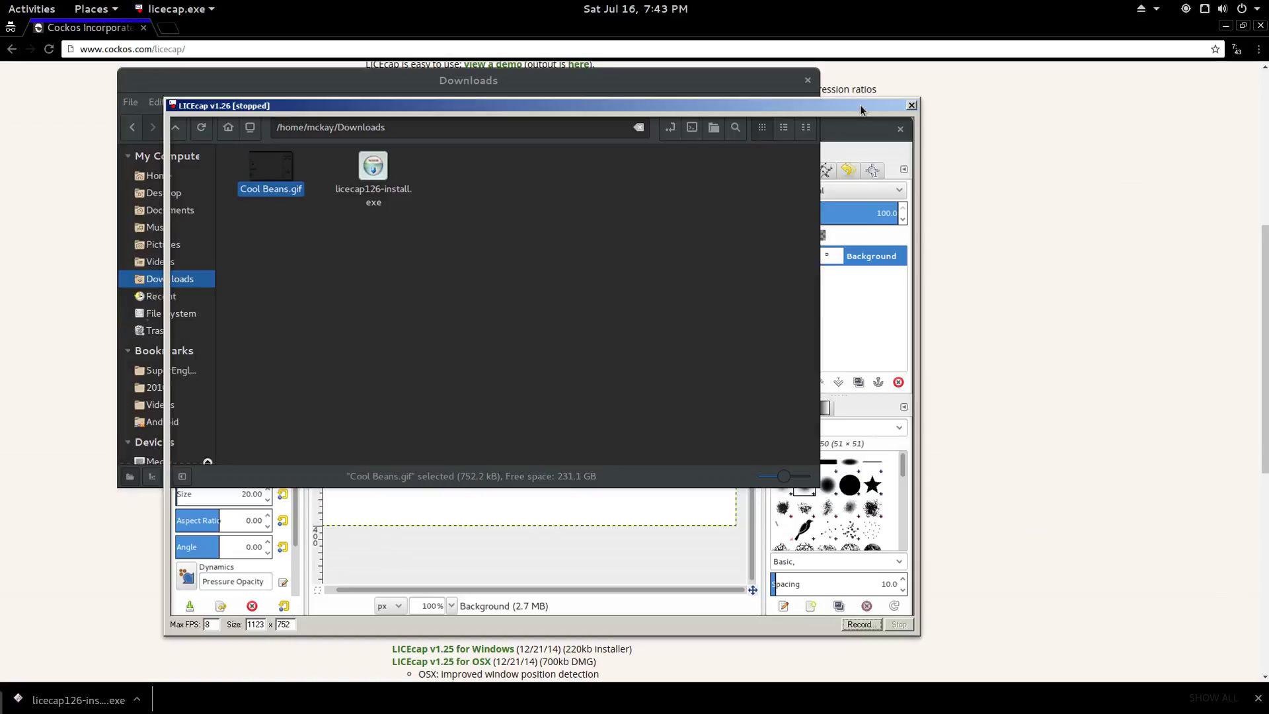
pyautogui.moveTo(861, 108); pyautogui.dragTo(868, 104)
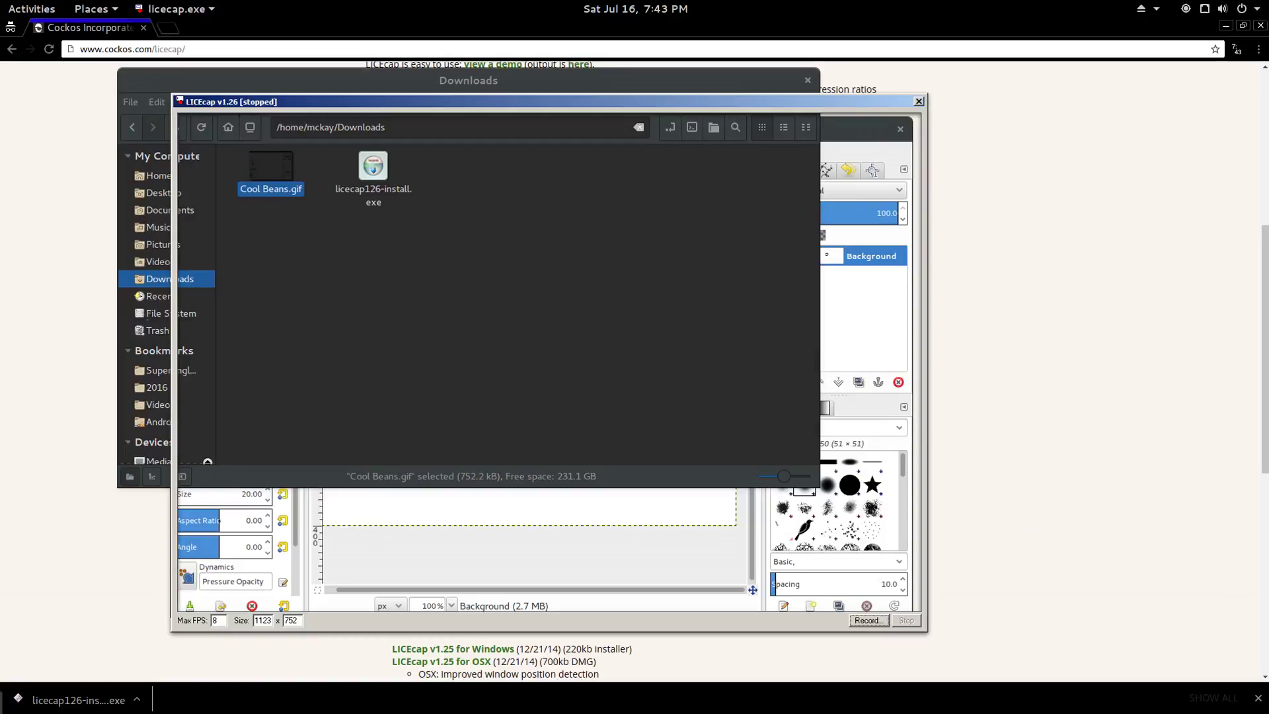
pyautogui.click(61, 144)
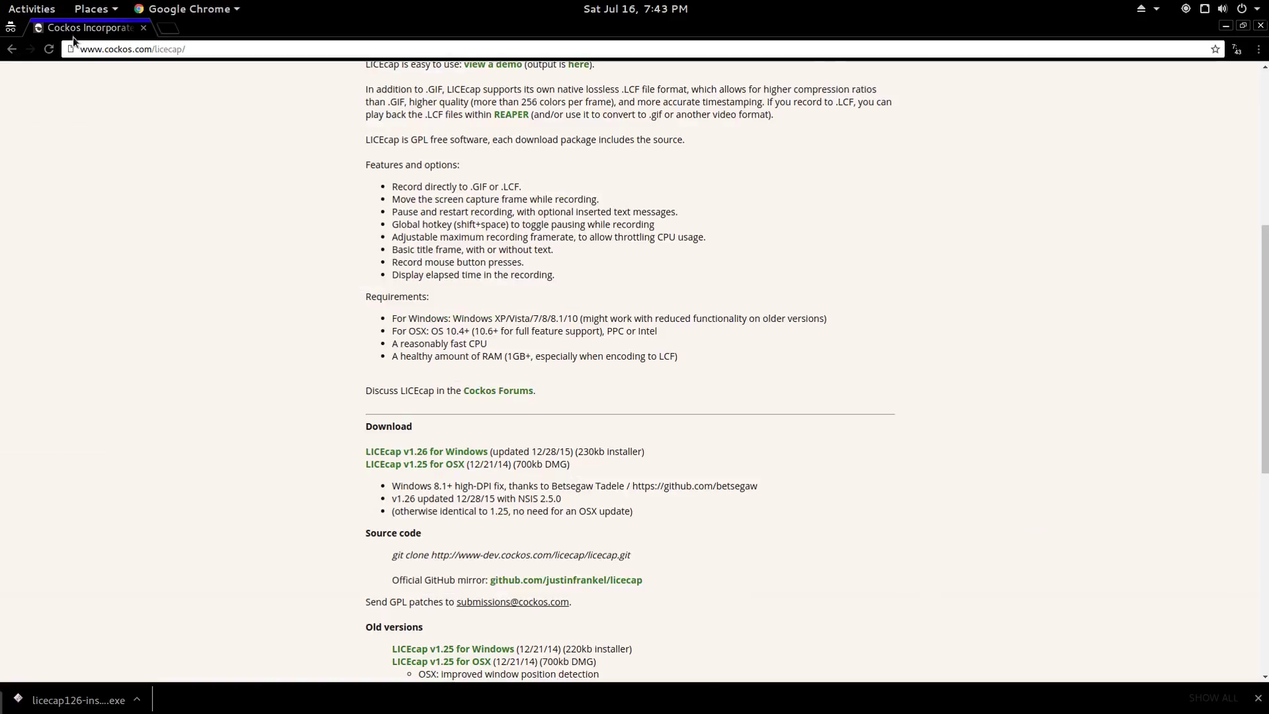
pyautogui.scroll(6, 153, 165)
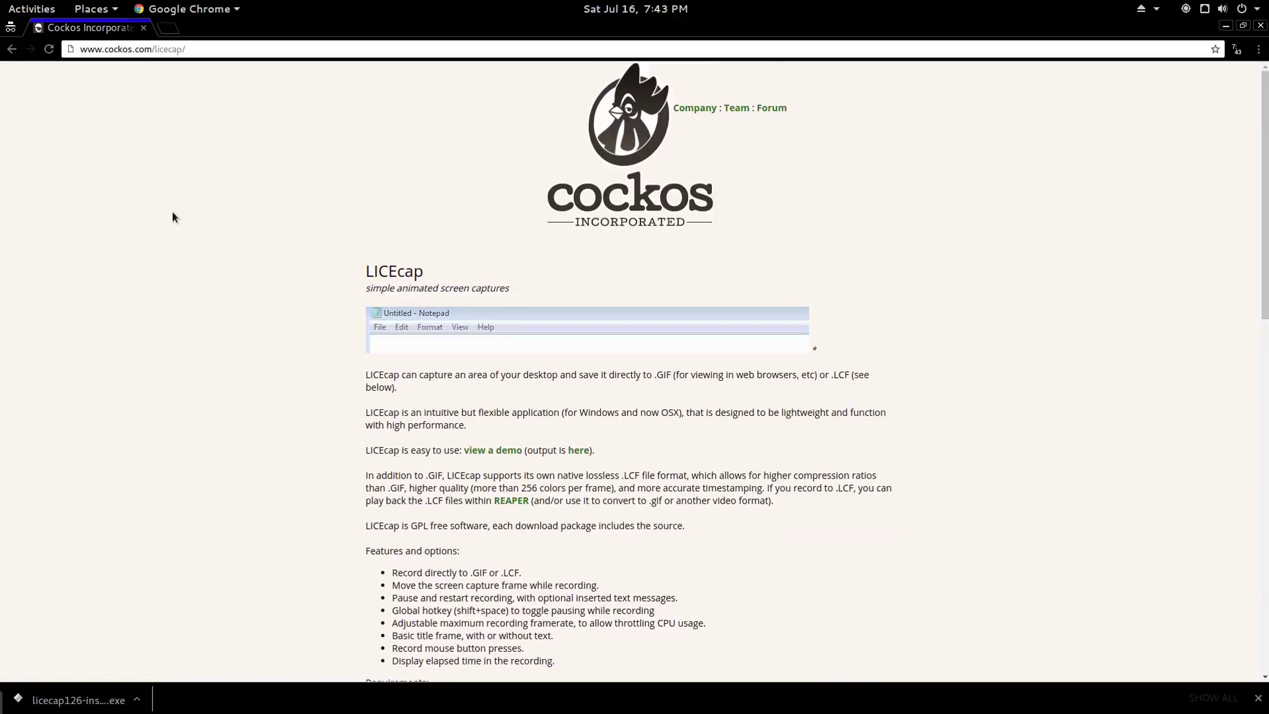